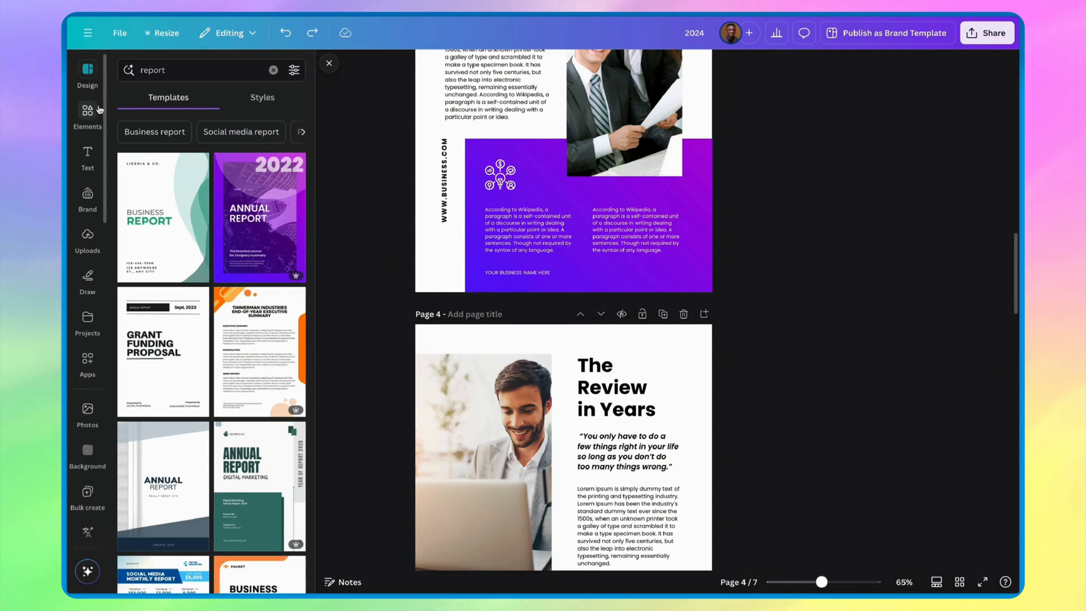
# - Add page numbers to all pages of the report in the Numbers only format
pyautogui.click(87, 157)
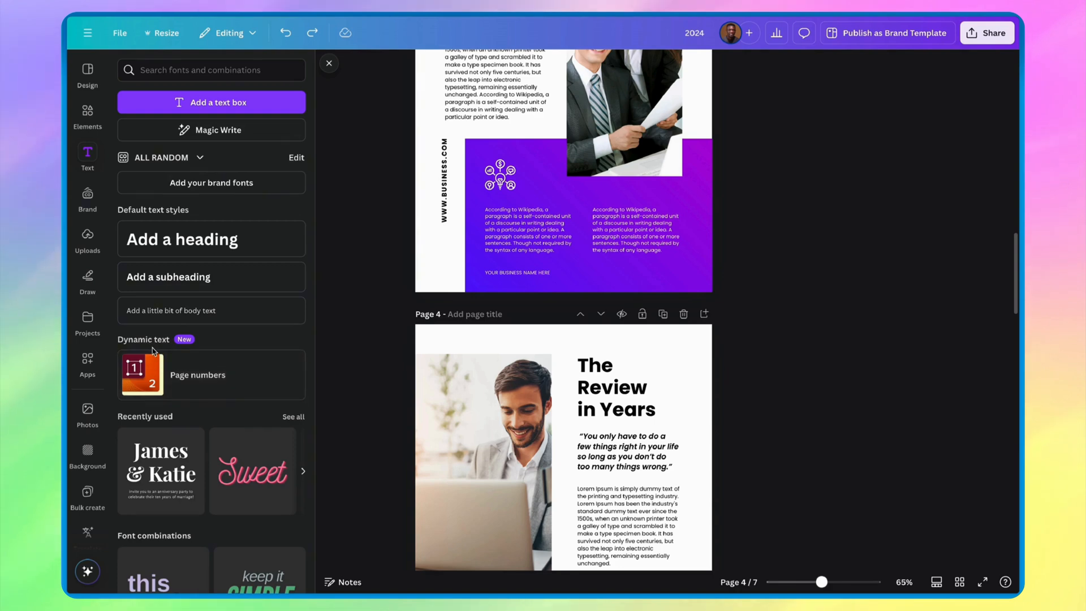
pyautogui.click(235, 378)
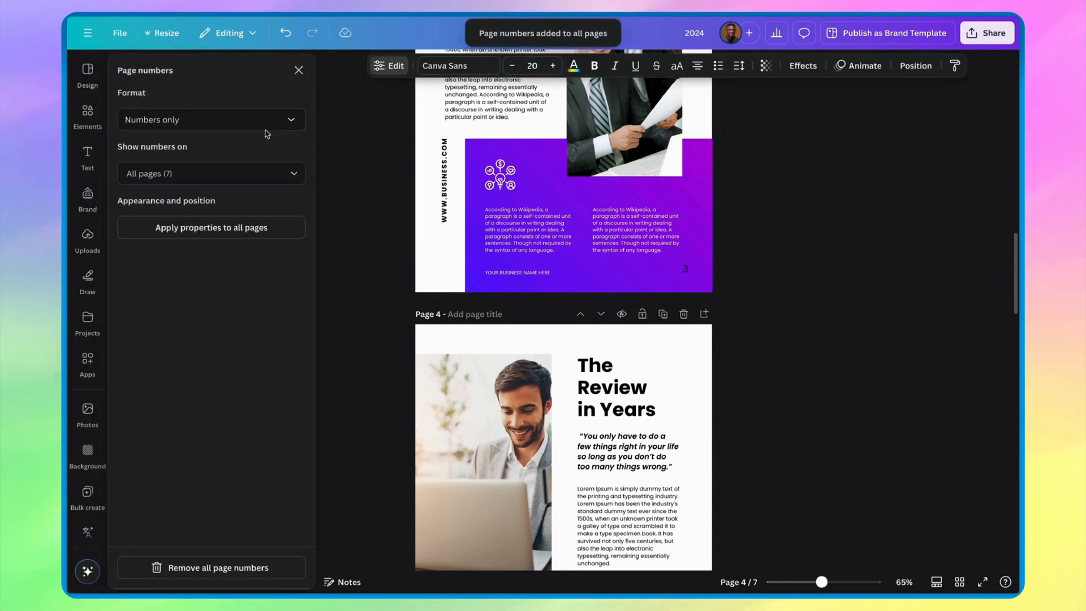
pyautogui.click(246, 119)
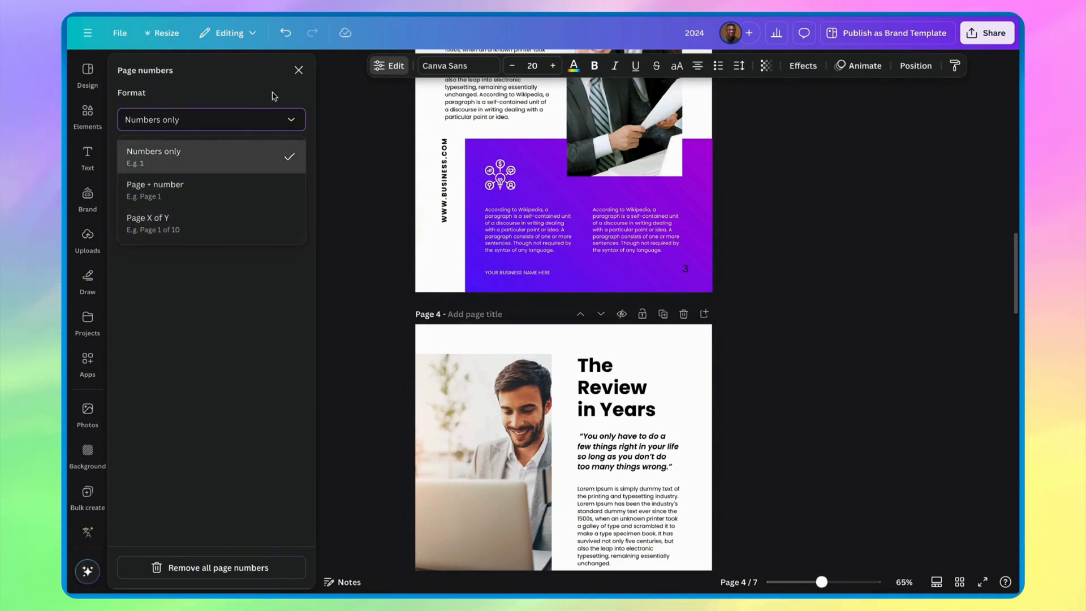
pyautogui.click(226, 155)
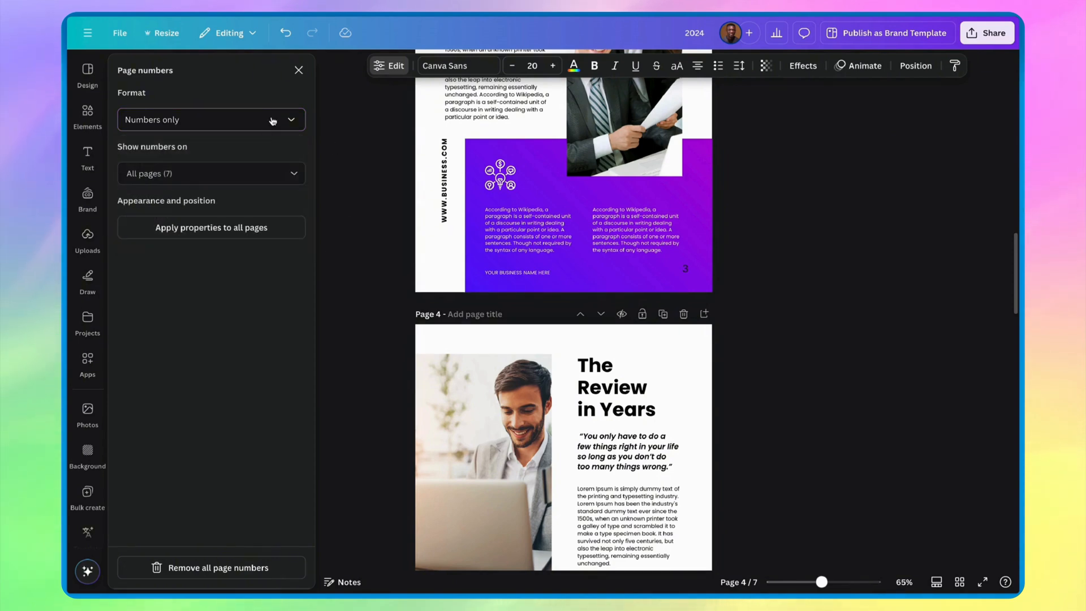
pyautogui.click(227, 180)
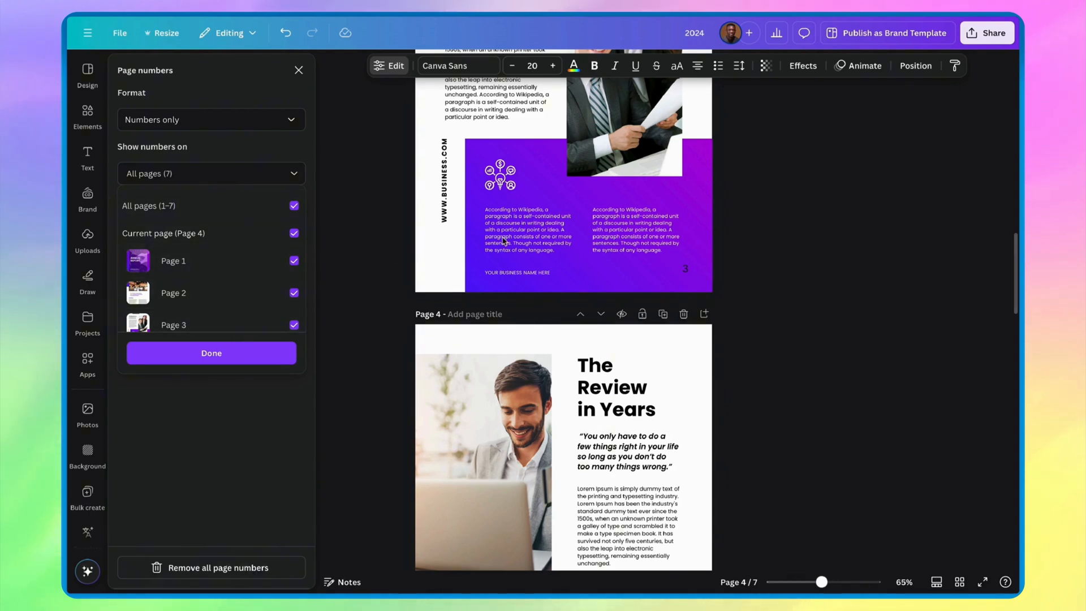
pyautogui.click(350, 249)
# - Delete the page numbers individually from page 7 and page 6
pyautogui.scroll(20, 395, 245)
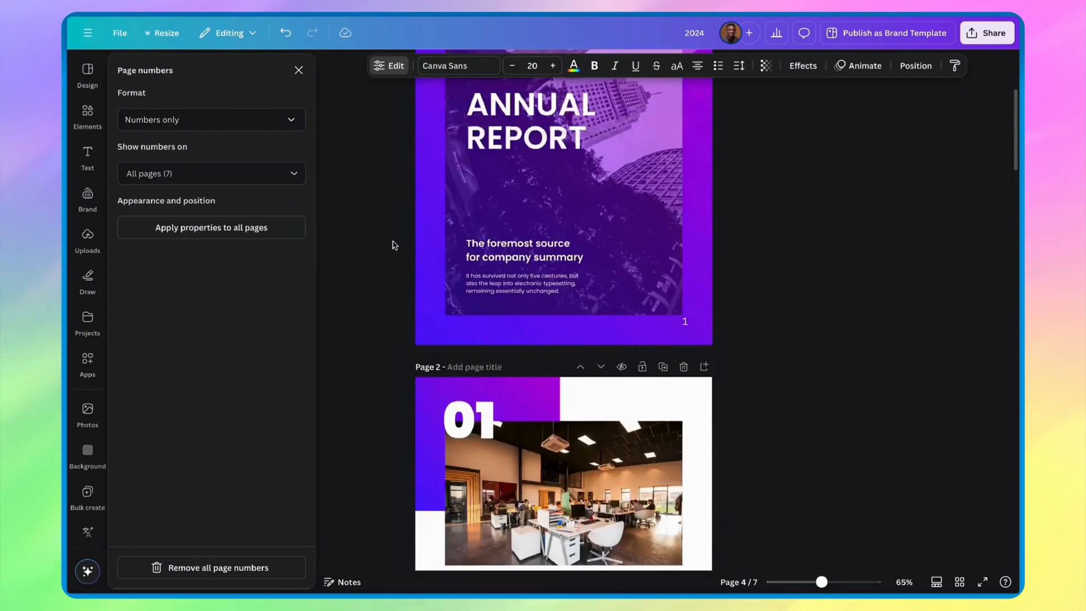
pyautogui.scroll(-20, 509, 296)
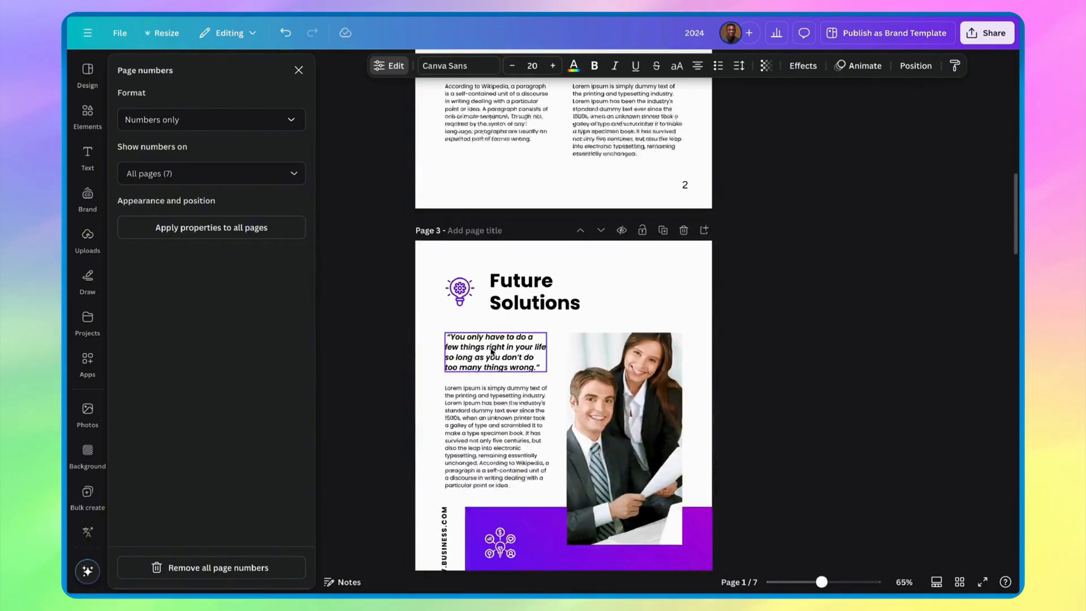
pyautogui.scroll(-10, 491, 353)
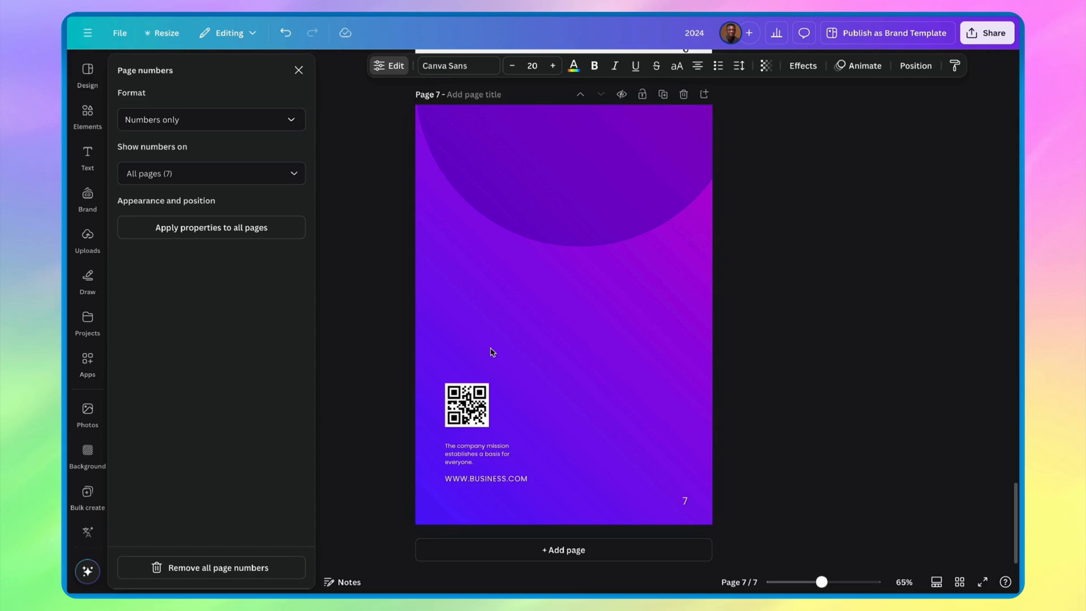
pyautogui.click(683, 505)
pyautogui.click(685, 502)
pyautogui.press('Delete')
pyautogui.scroll(3, 685, 502)
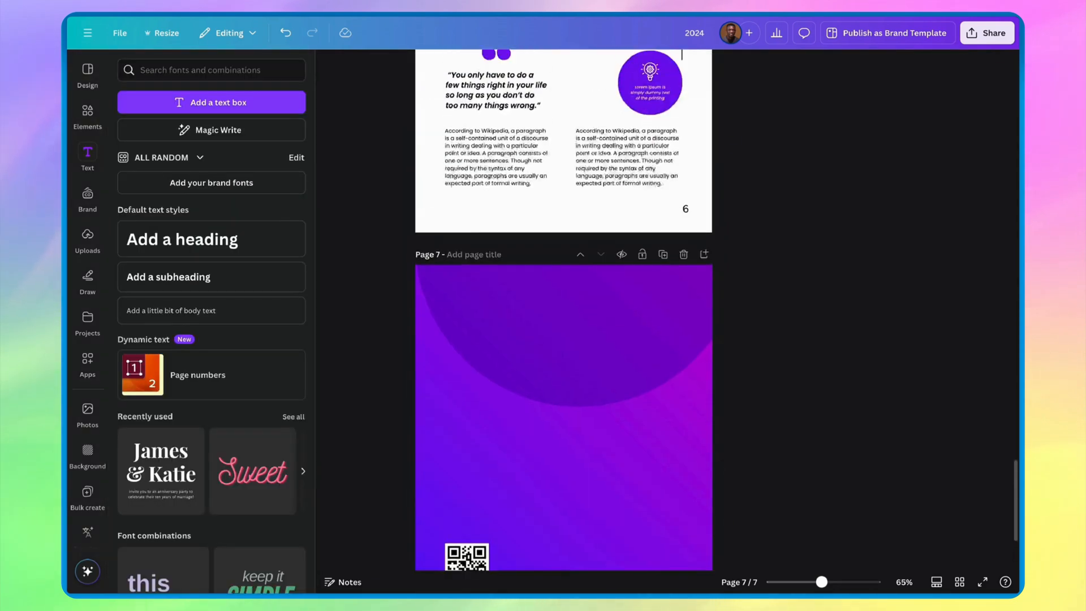
pyautogui.scroll(3, 695, 415)
pyautogui.click(686, 409)
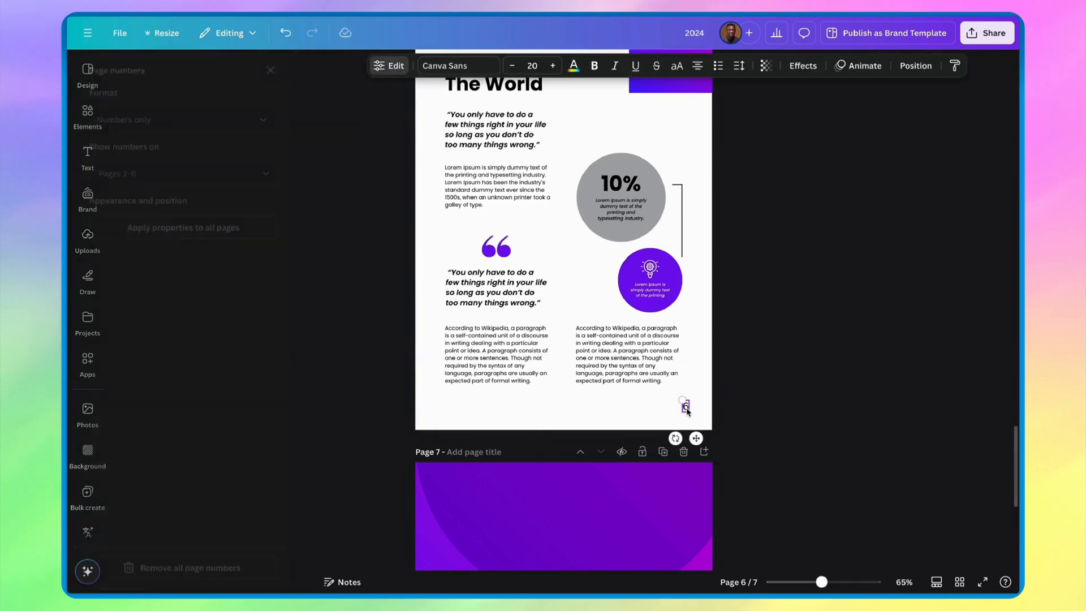
pyautogui.press('Delete')
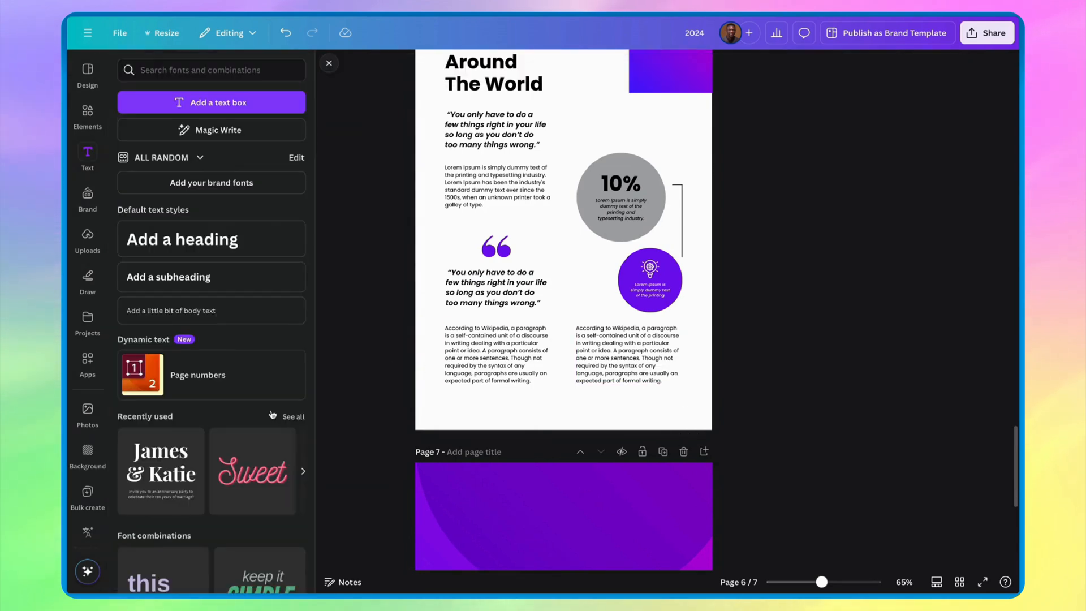
# - Add page numbers to all pages again and remove them all from the document
pyautogui.click(266, 391)
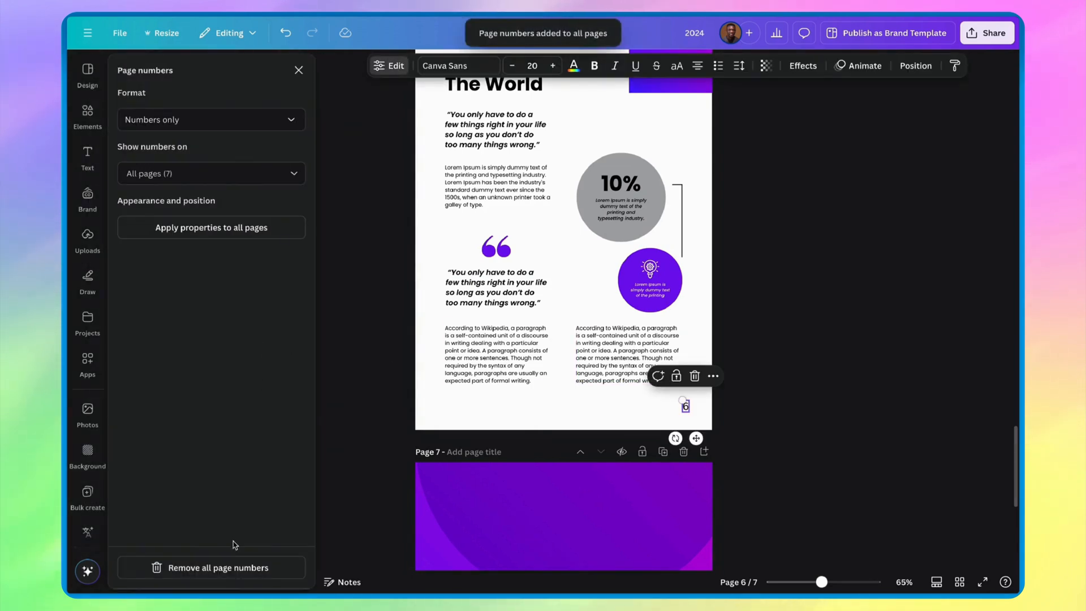
pyautogui.click(217, 568)
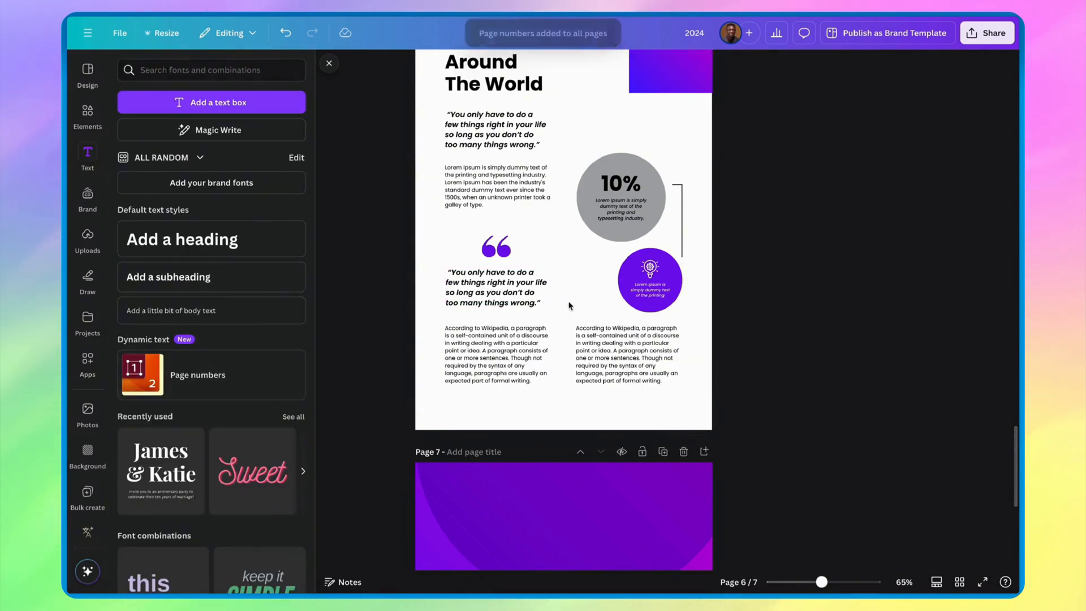
pyautogui.scroll(10, 569, 306)
pyautogui.scroll(8, 569, 306)
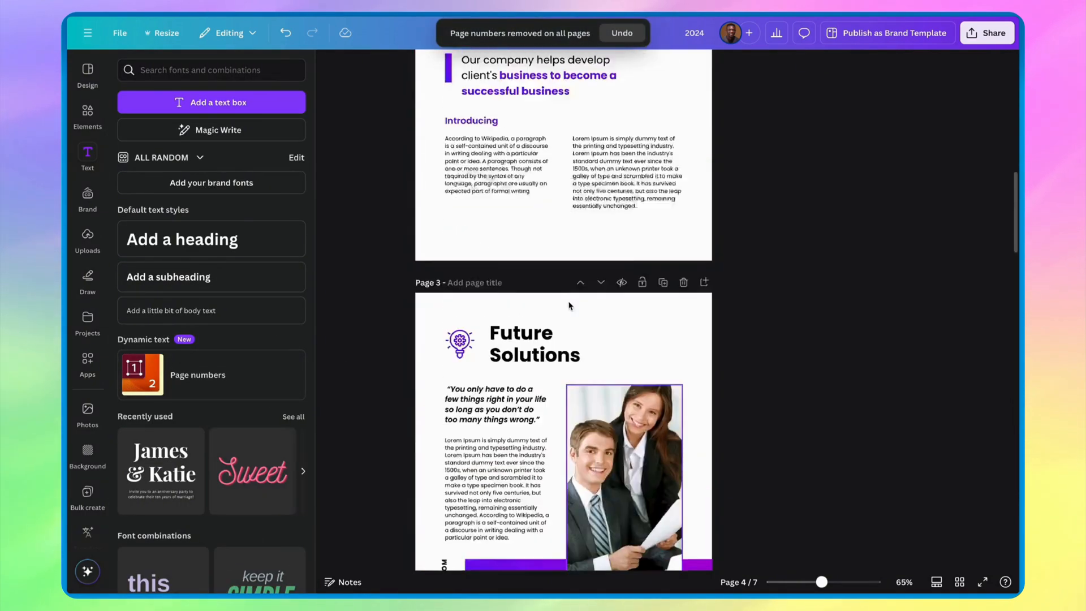
pyautogui.rightClick(525, 229)
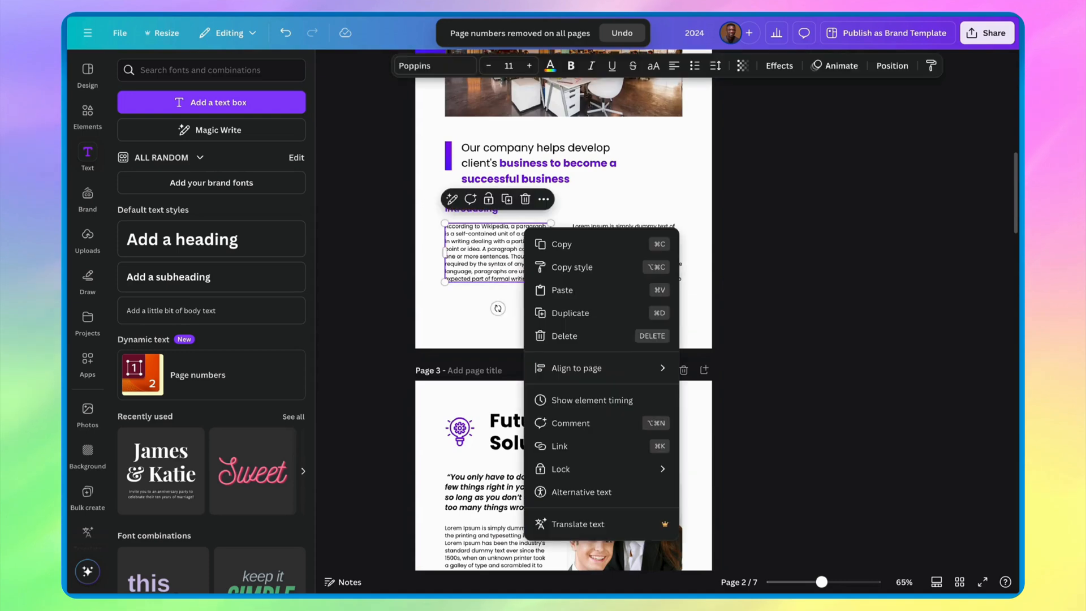
pyautogui.click(366, 170)
pyautogui.rightClick(502, 297)
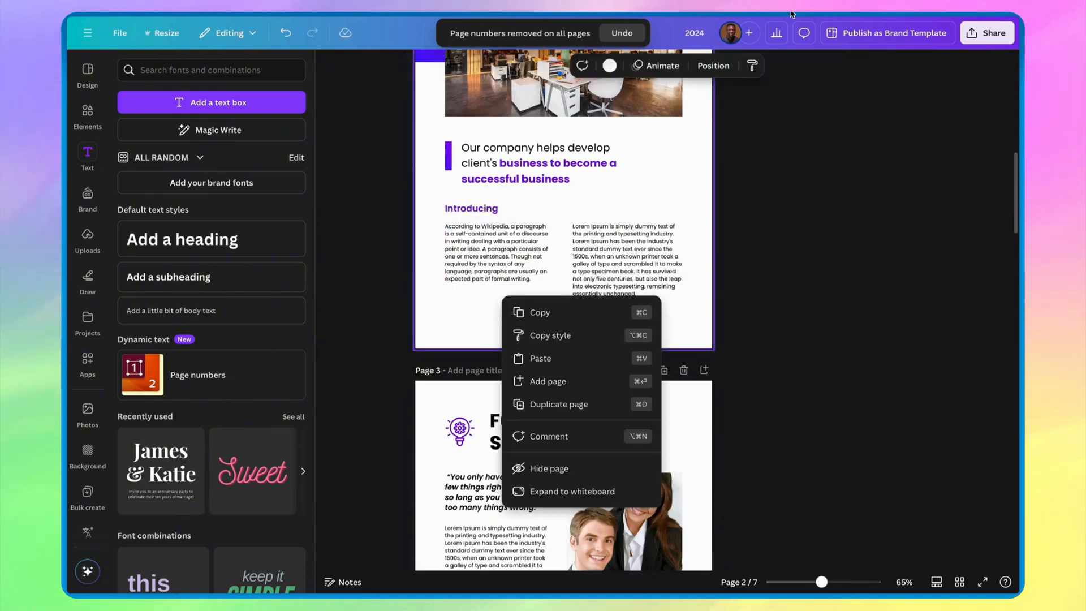
pyautogui.click(812, 170)
pyautogui.scroll(7, 792, 215)
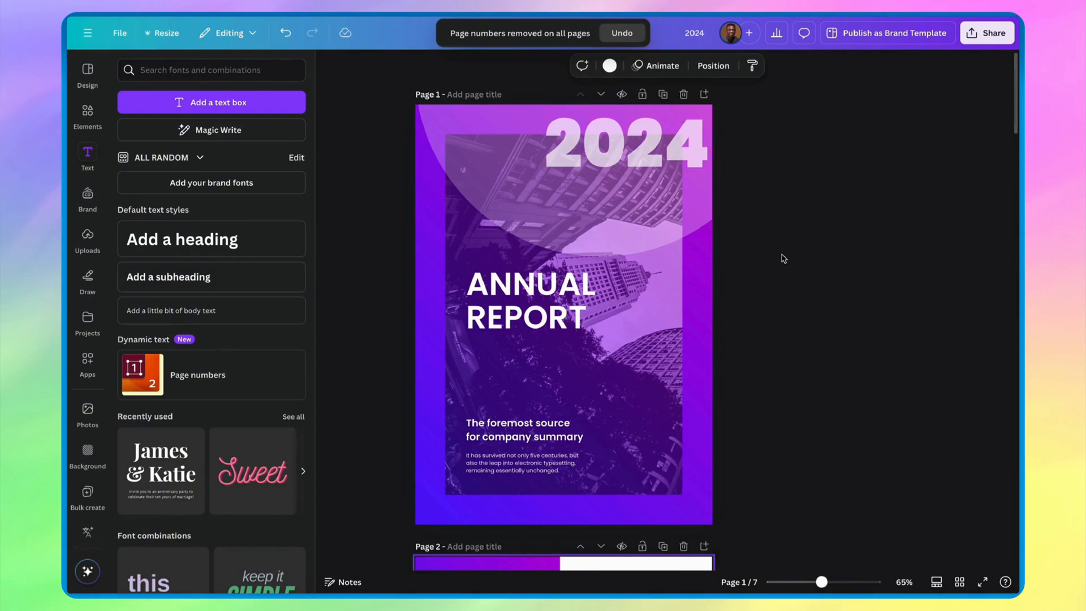
pyautogui.scroll(-20, 784, 258)
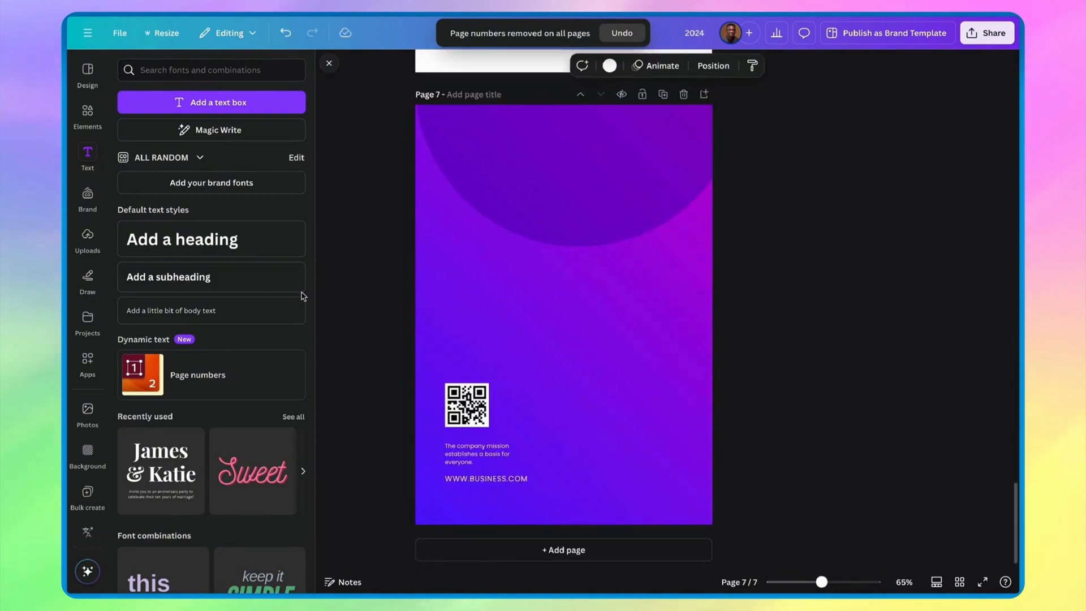
# - Add page numbers to the report and show them only on pages 2–6, excluding pages 1 and 7
pyautogui.click(192, 373)
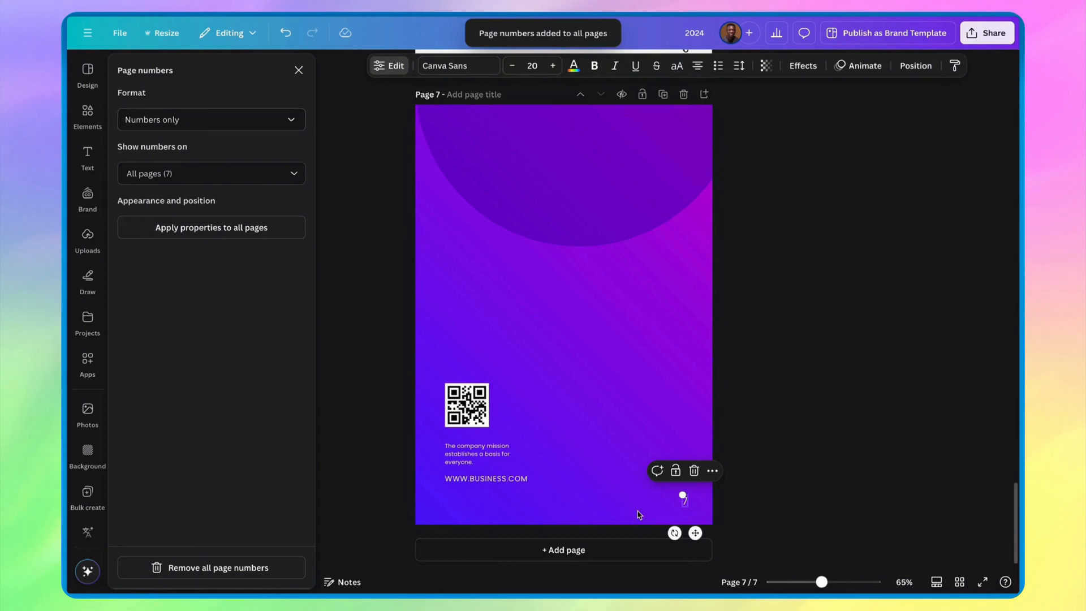
pyautogui.scroll(5, 688, 410)
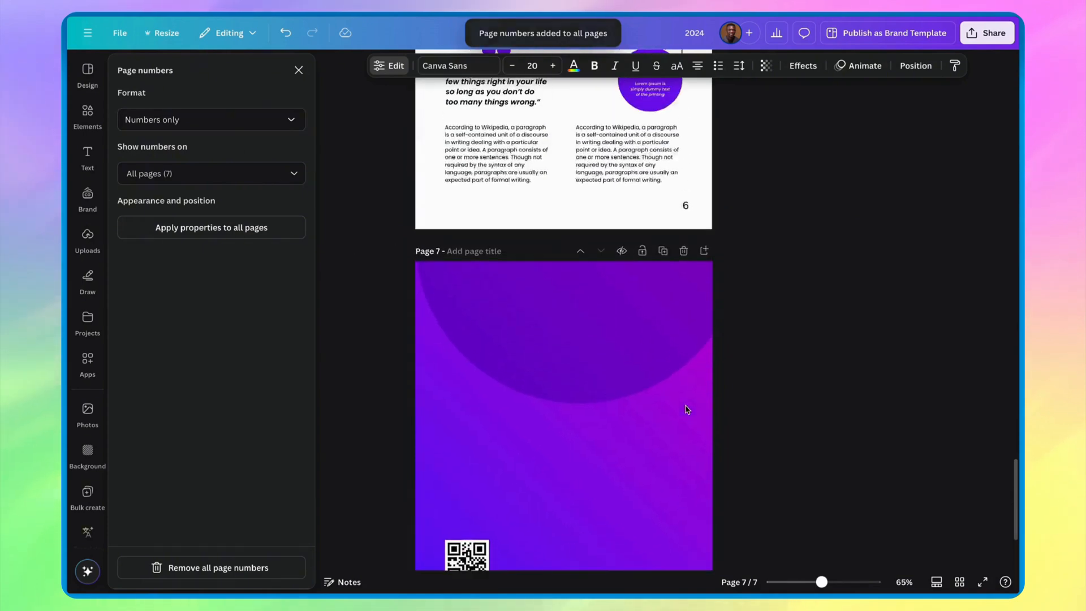
pyautogui.click(265, 180)
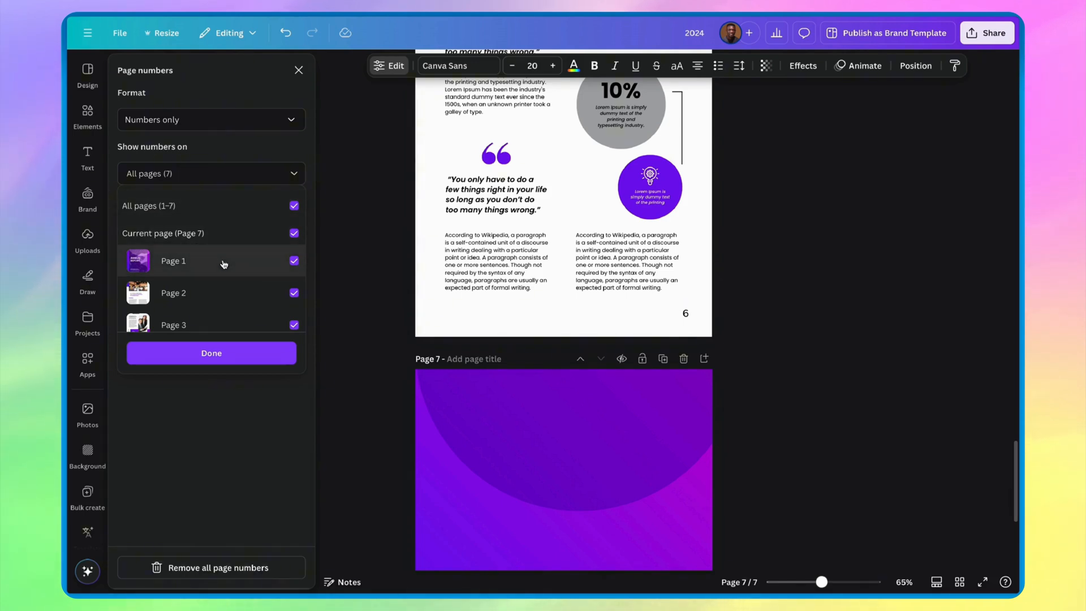
pyautogui.click(260, 262)
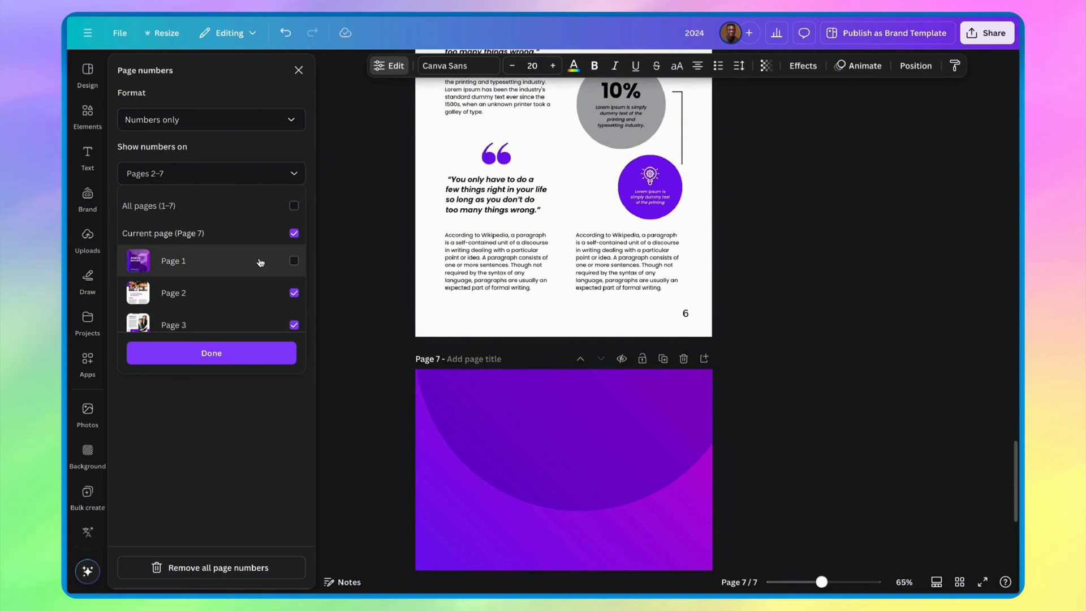
pyautogui.scroll(-3, 254, 272)
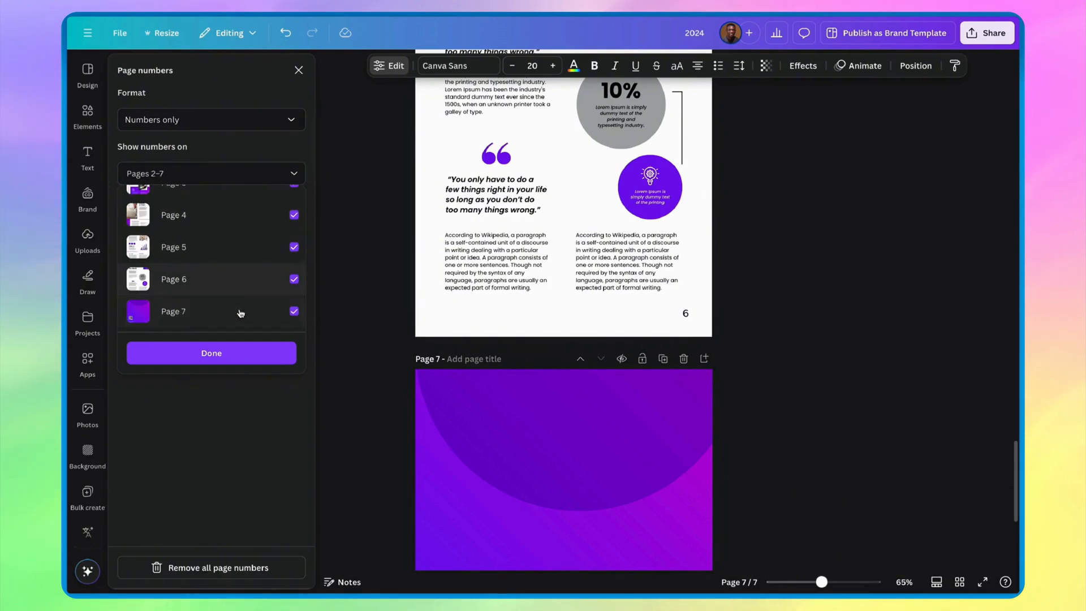
pyautogui.click(240, 316)
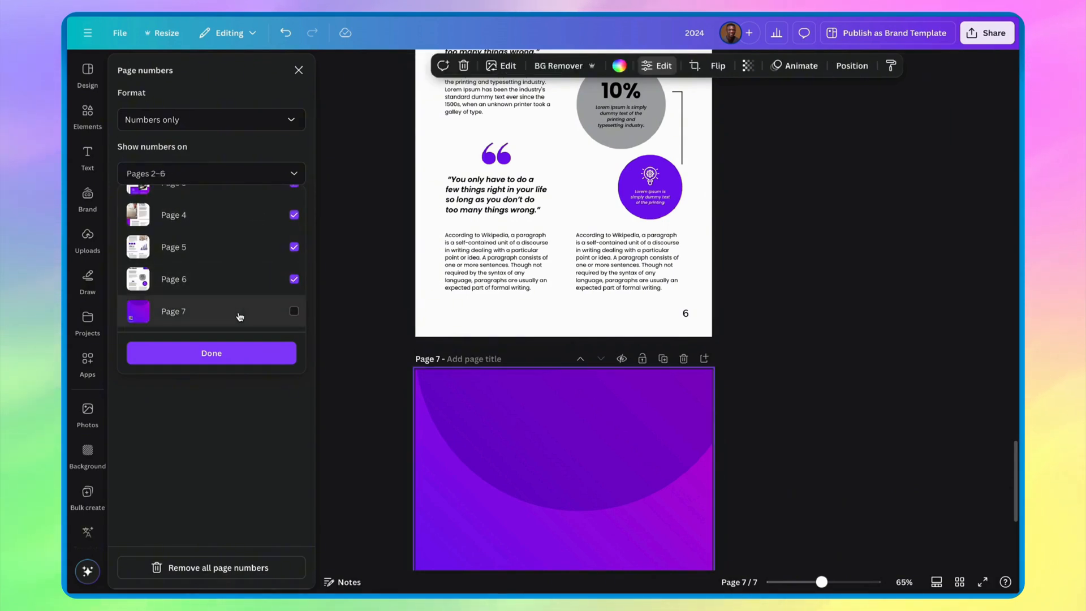
pyautogui.click(232, 359)
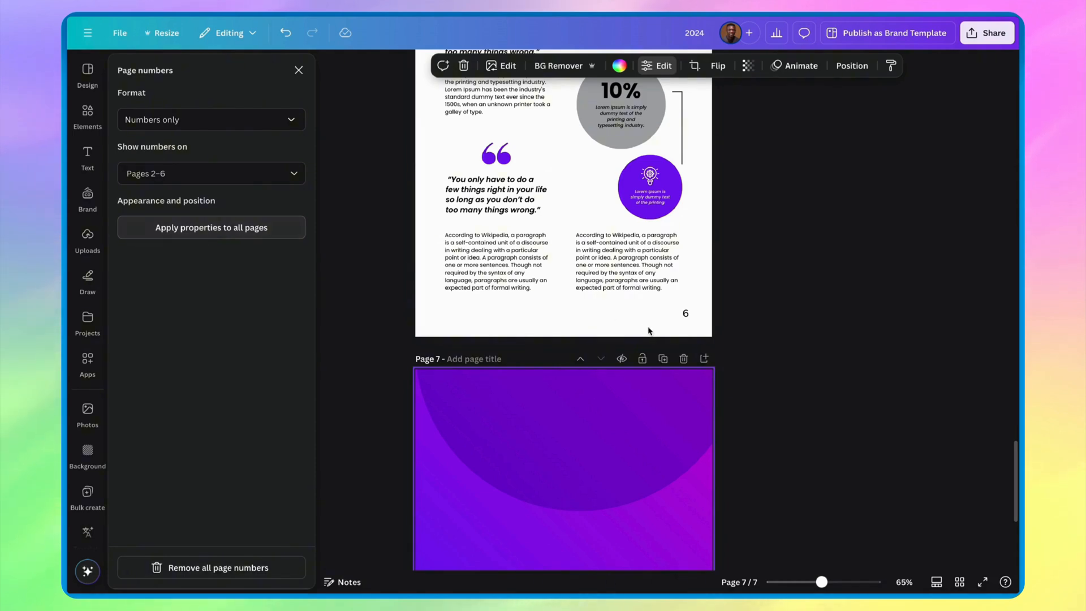
# - Change the font of the page number on page 2 to Poppins
pyautogui.scroll(-5, 649, 331)
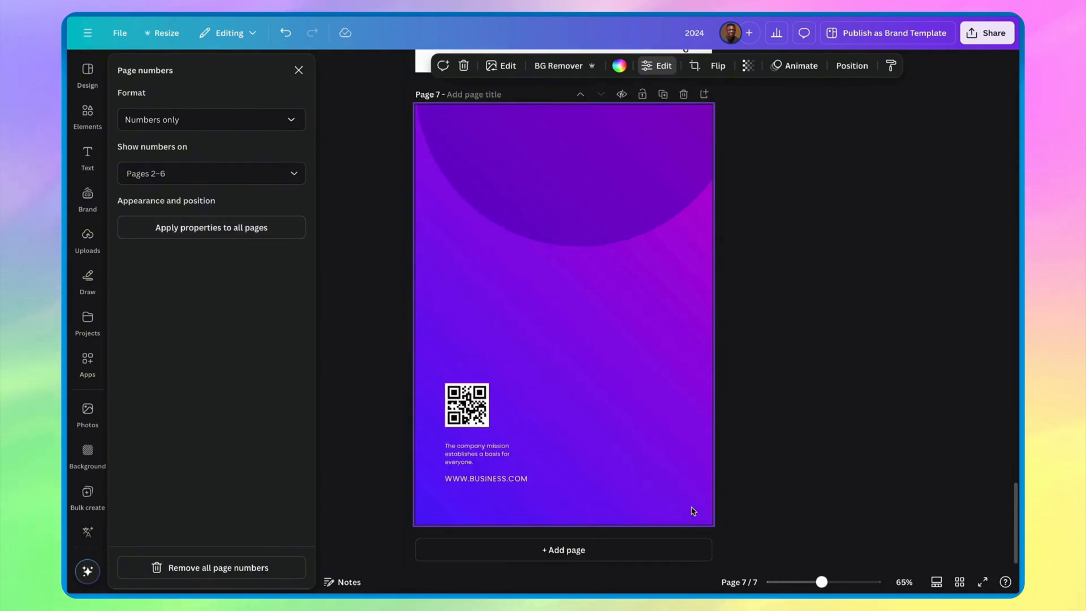
pyautogui.scroll(20, 693, 511)
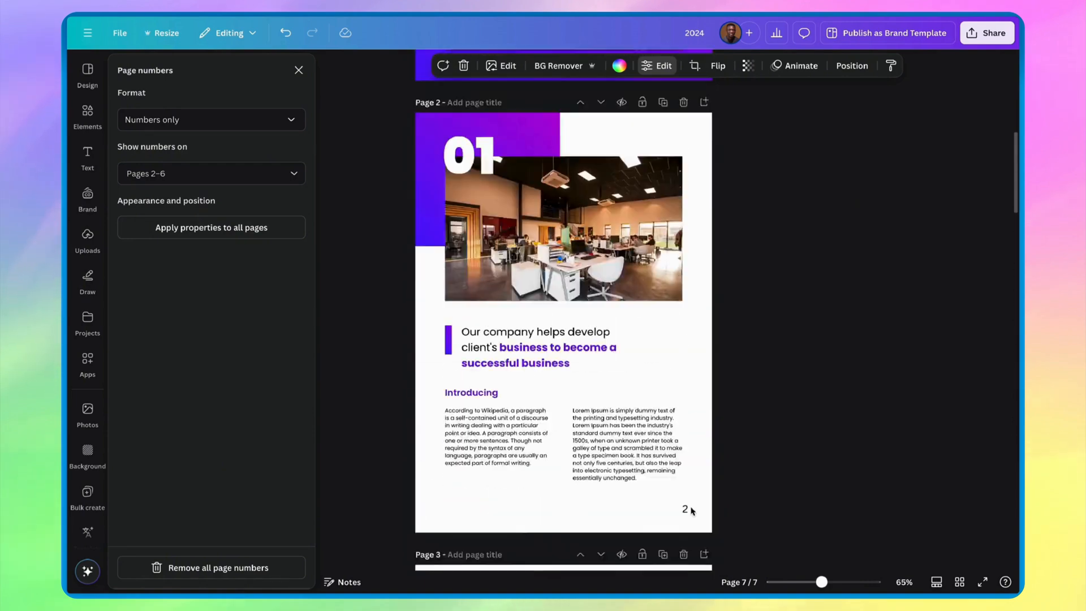
pyautogui.scroll(4, 693, 511)
pyautogui.scroll(-4, 693, 511)
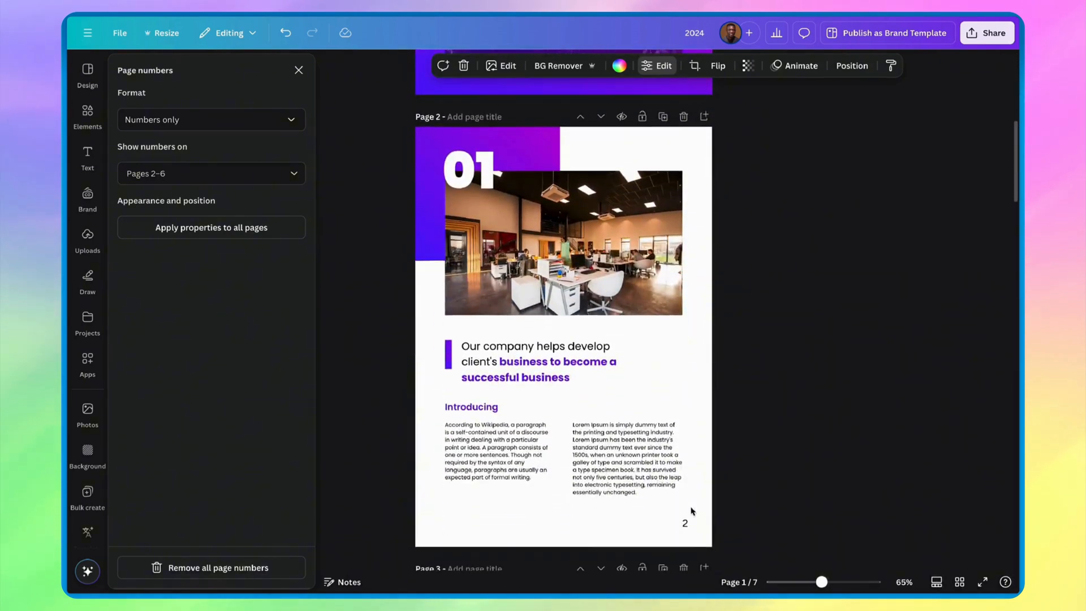
pyautogui.scroll(-2, 691, 511)
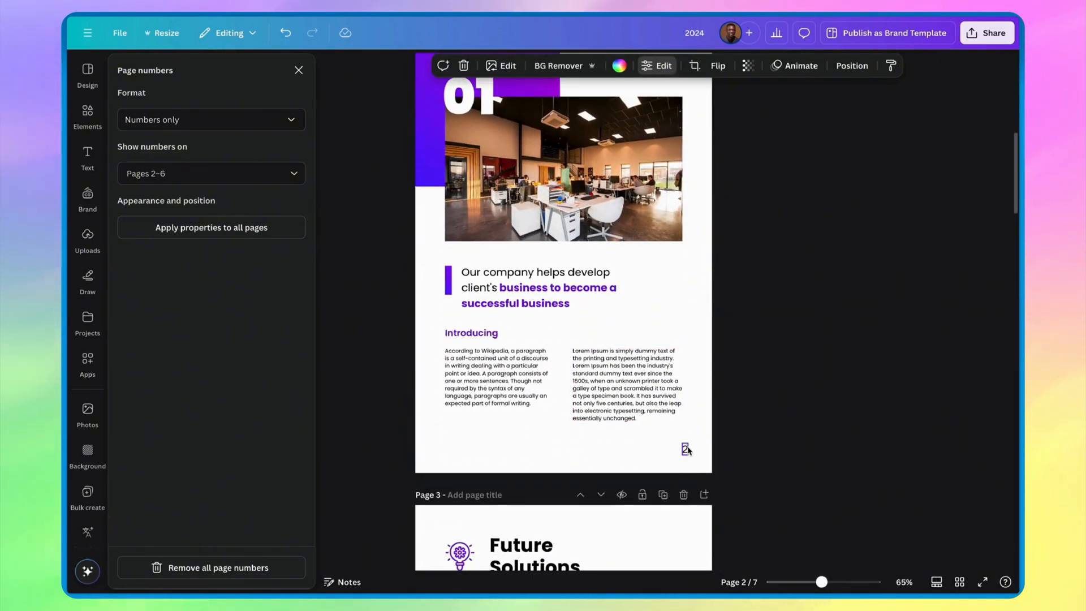
pyautogui.click(686, 450)
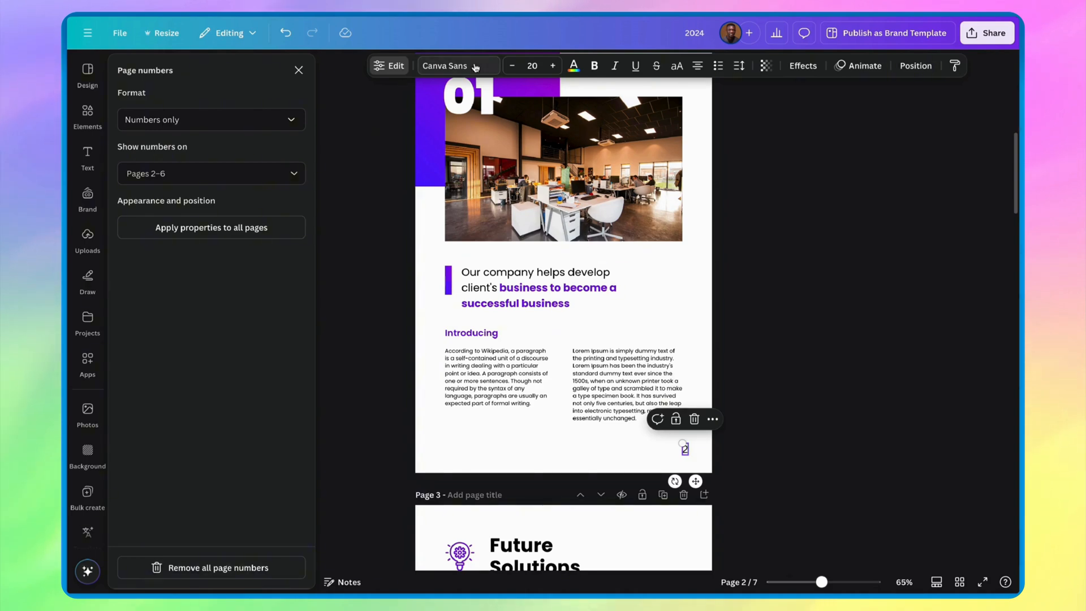
pyautogui.click(455, 65)
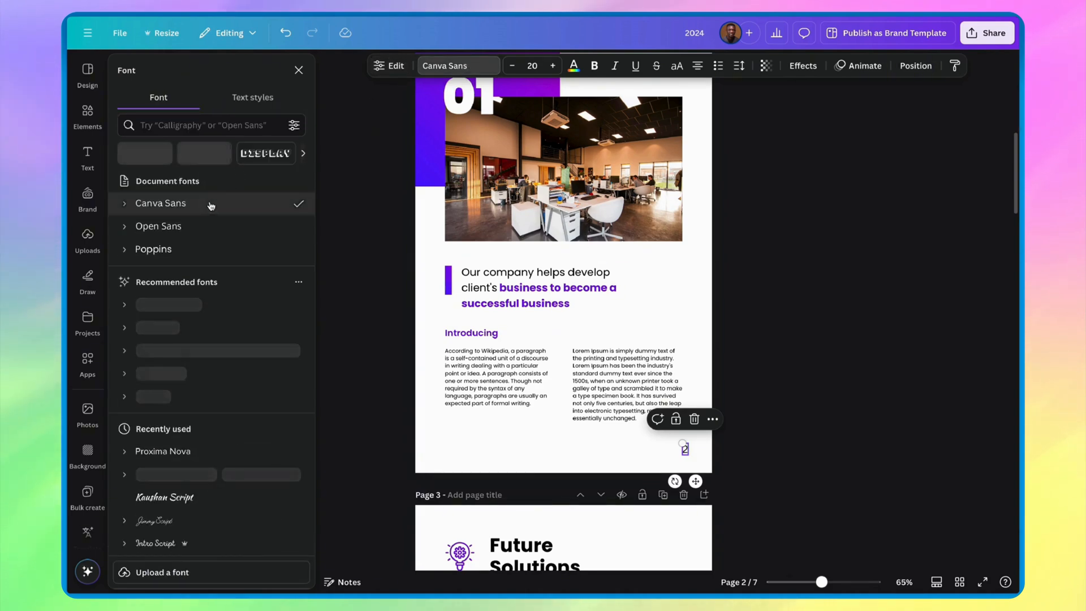
pyautogui.click(187, 250)
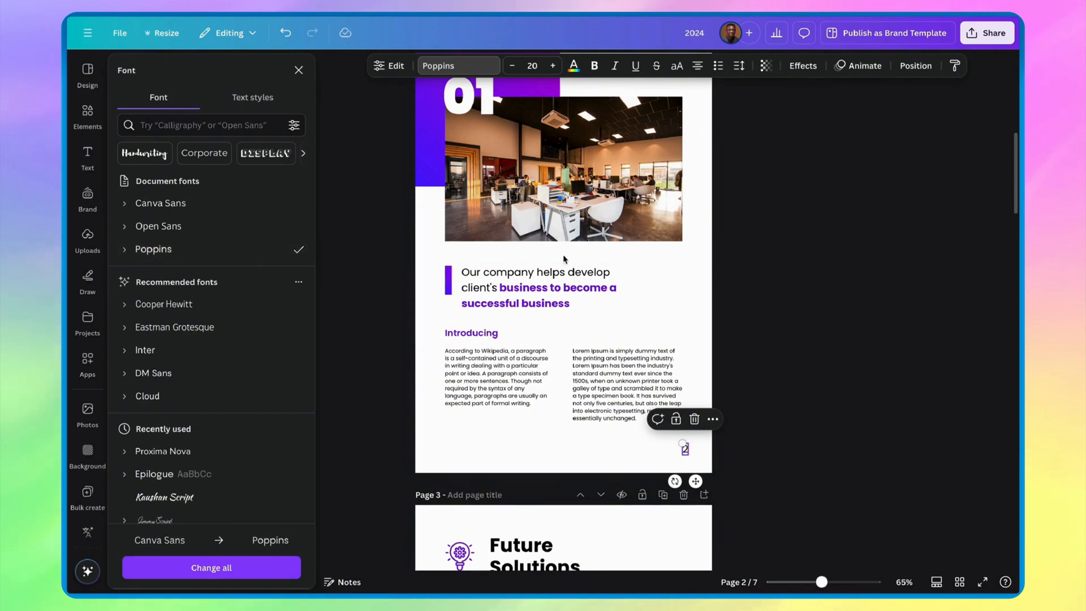
# - Reduce the font size of page 2's page number to 15 and leave the font settings
pyautogui.click(512, 66)
pyautogui.click(513, 65)
pyautogui.click(513, 66)
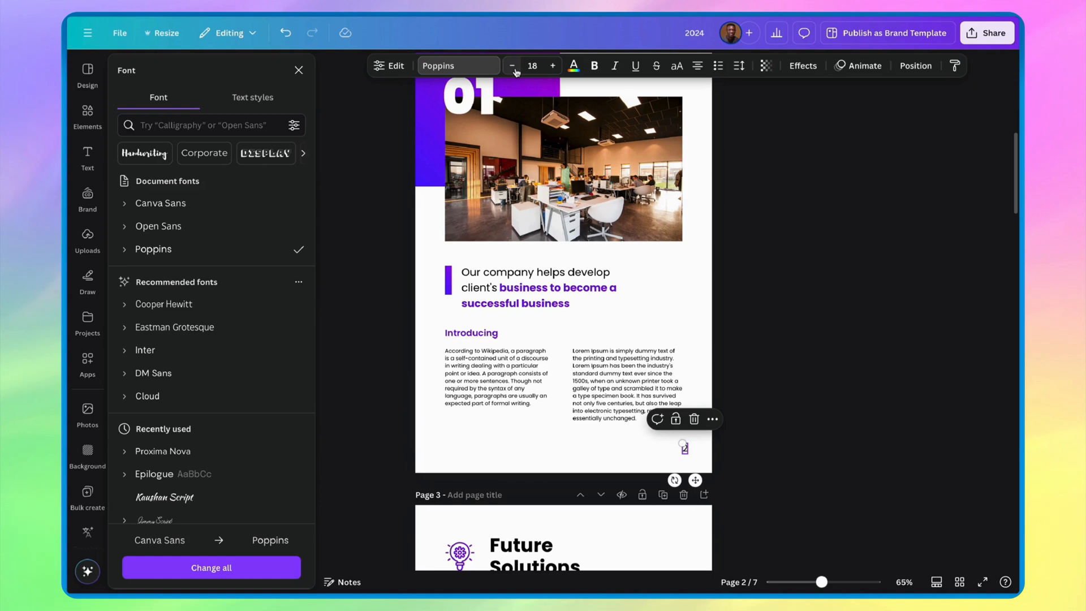
pyautogui.click(513, 65)
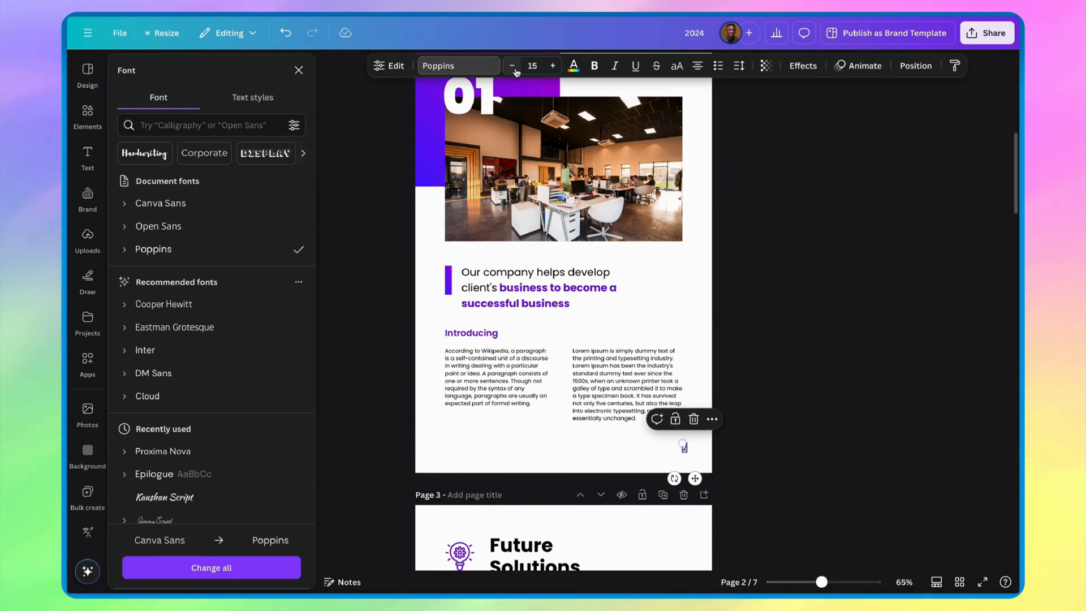
pyautogui.click(299, 70)
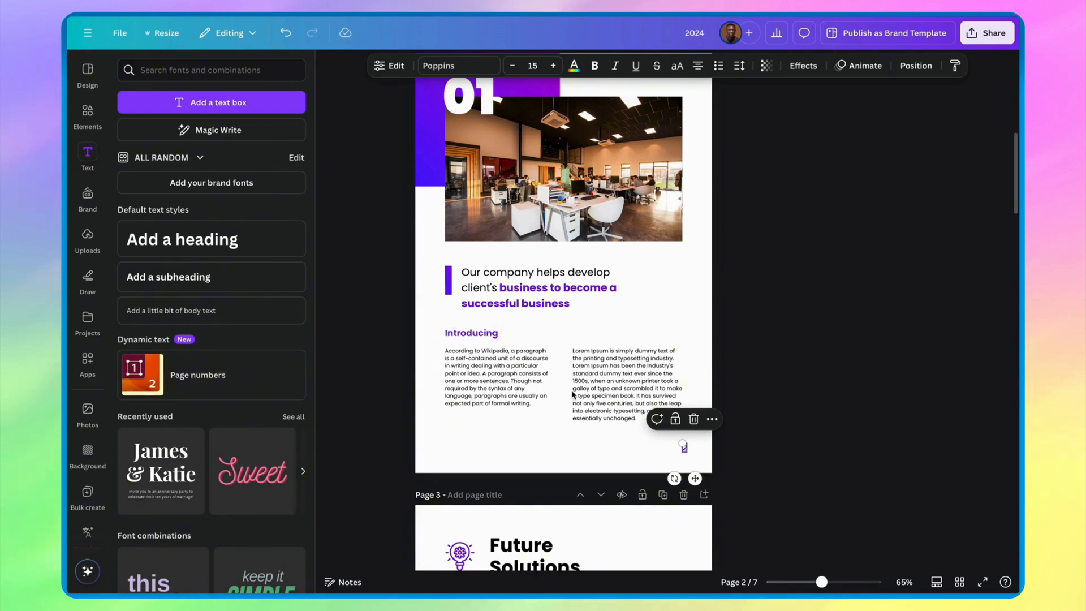
# - Check the font and size of the page numbers on pages 3 and 4
pyautogui.scroll(-8, 574, 394)
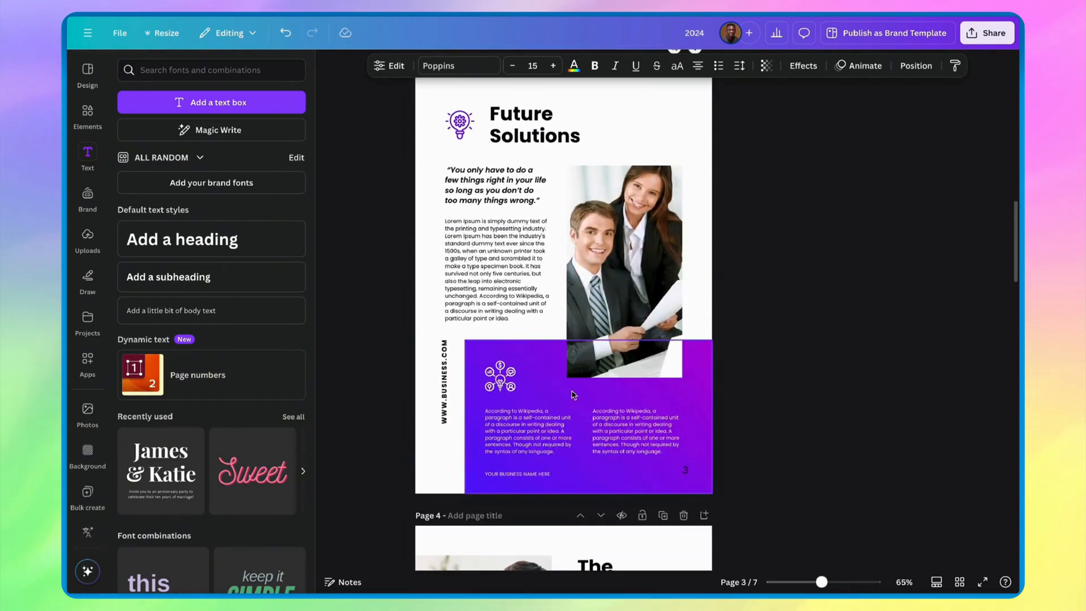
pyautogui.click(685, 470)
pyautogui.scroll(-7, 683, 473)
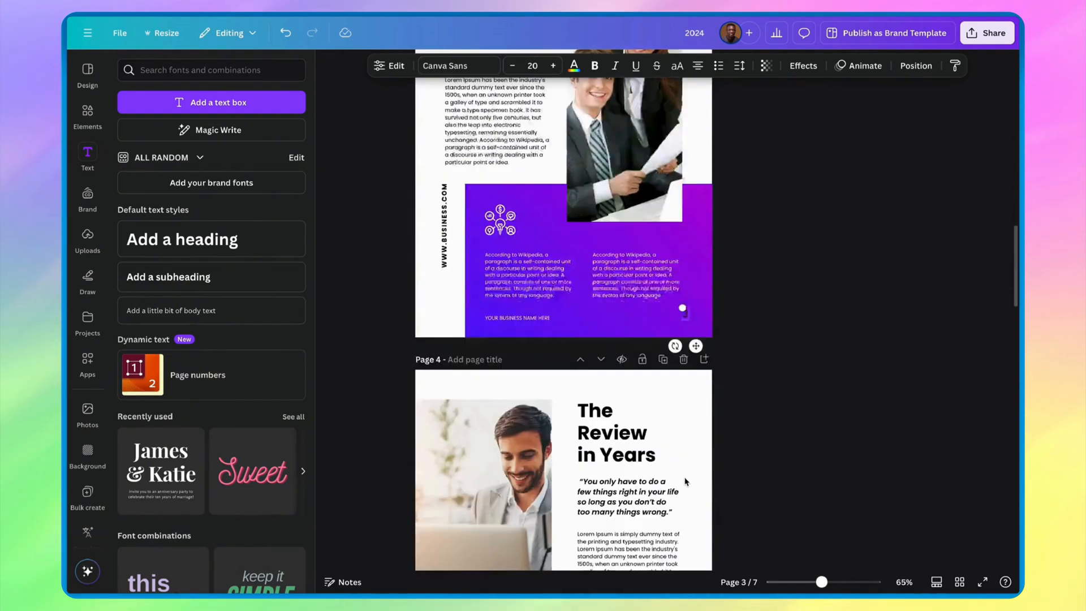
pyautogui.click(685, 509)
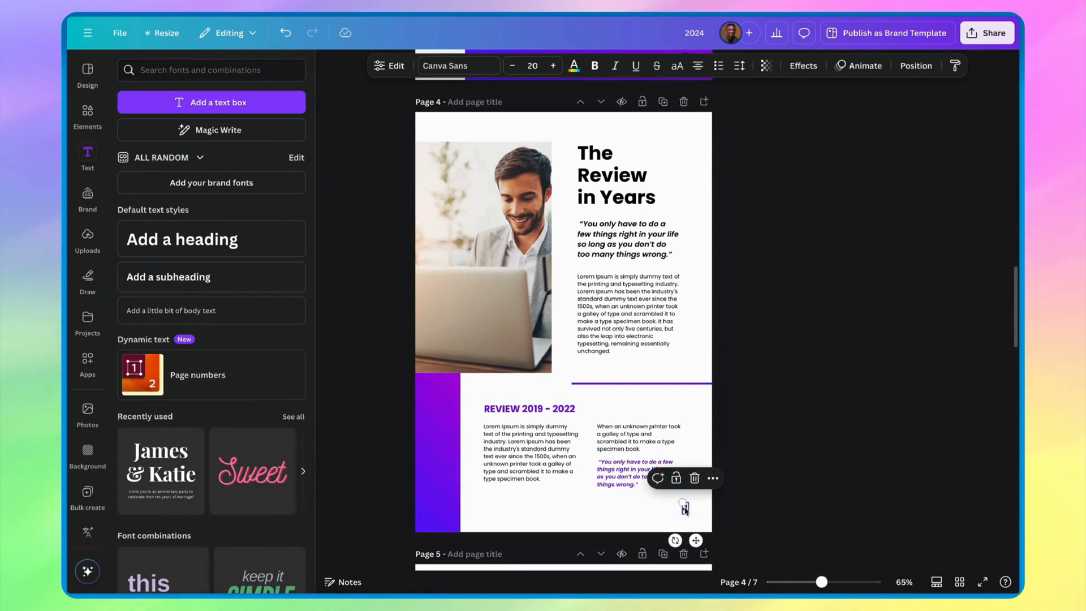
pyautogui.scroll(12, 615, 394)
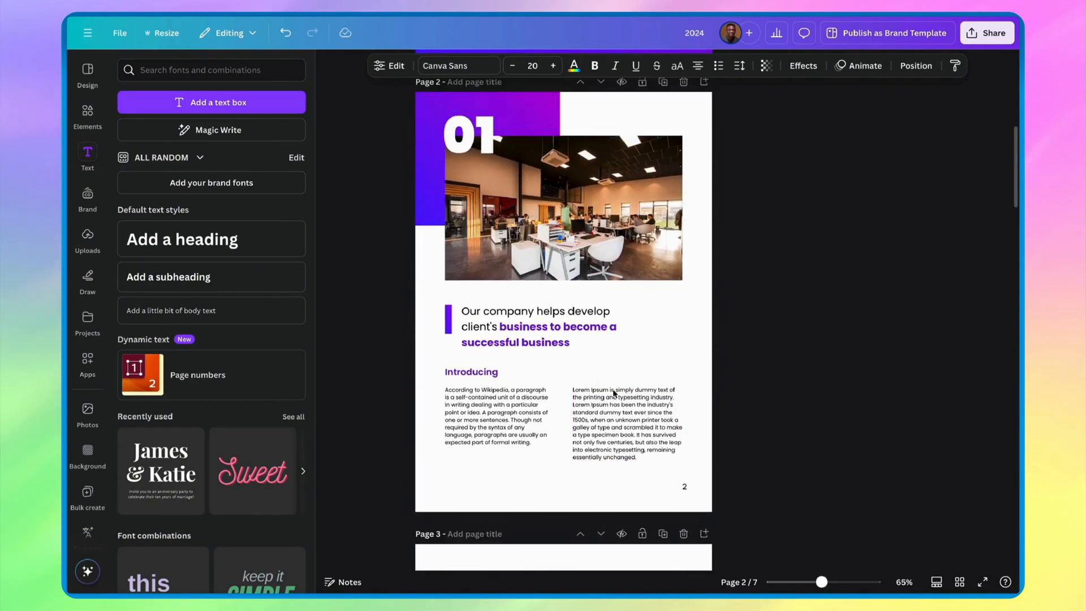
# - With page 2's number selected, add page numbers again and show them only on pages 2–6, excluding pages 1 and 7
pyautogui.click(685, 486)
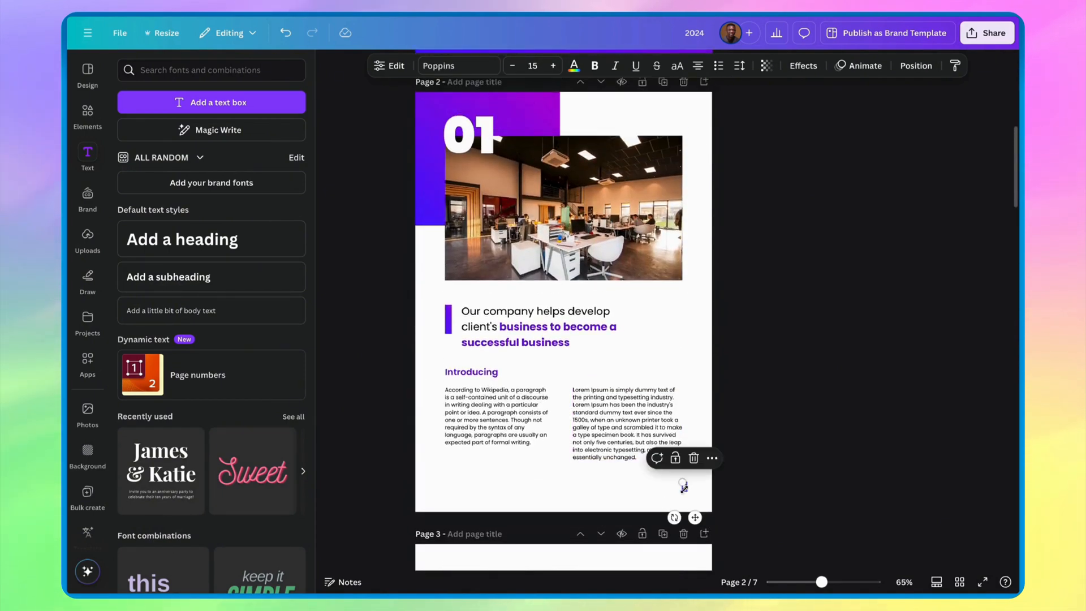
pyautogui.click(199, 376)
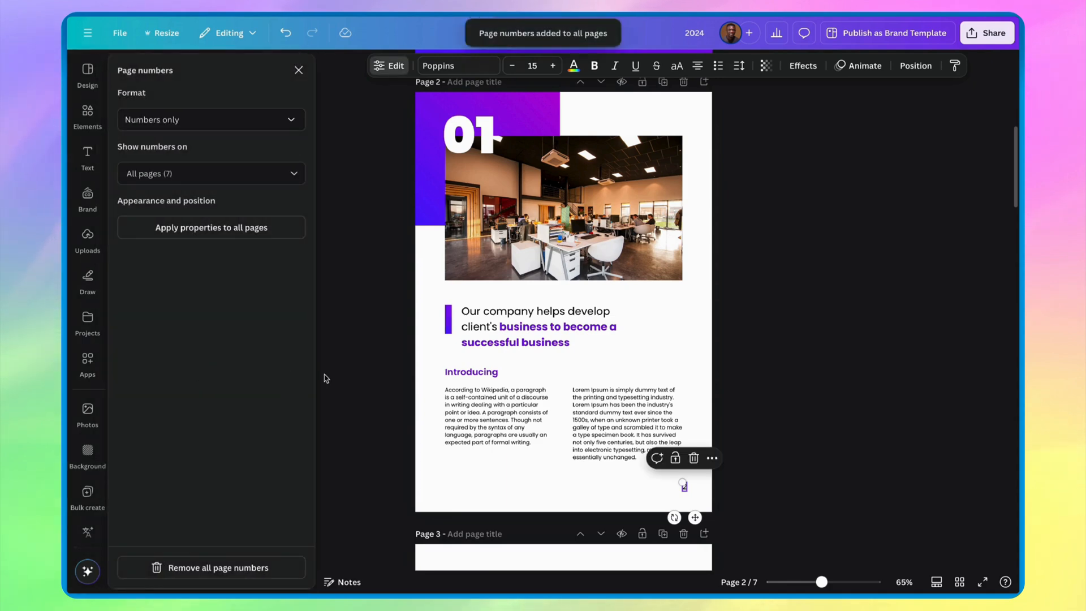
pyautogui.click(236, 169)
pyautogui.click(227, 274)
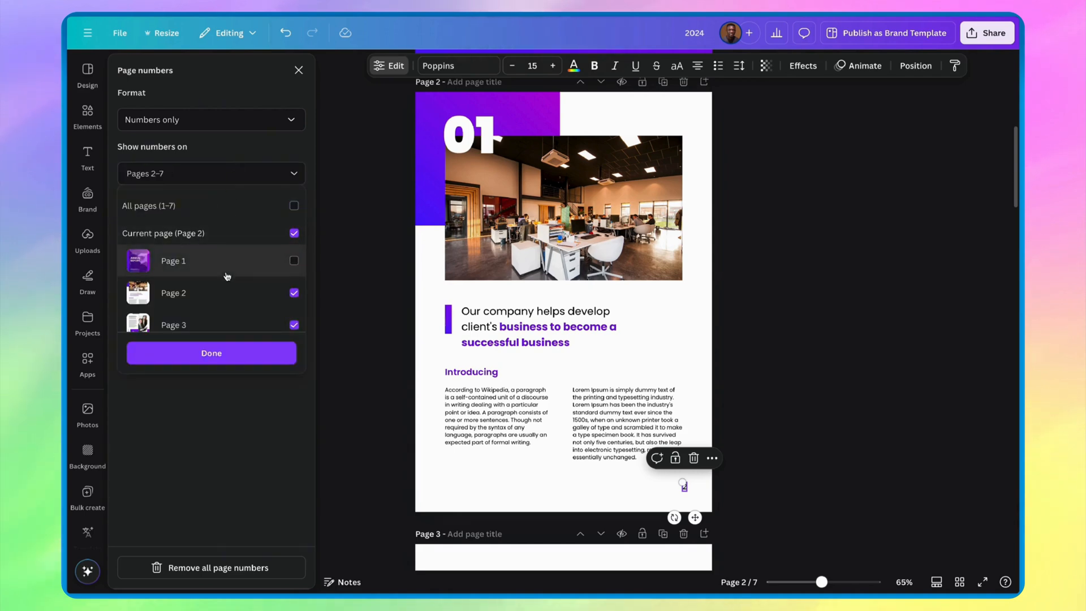
pyautogui.scroll(-3, 227, 310)
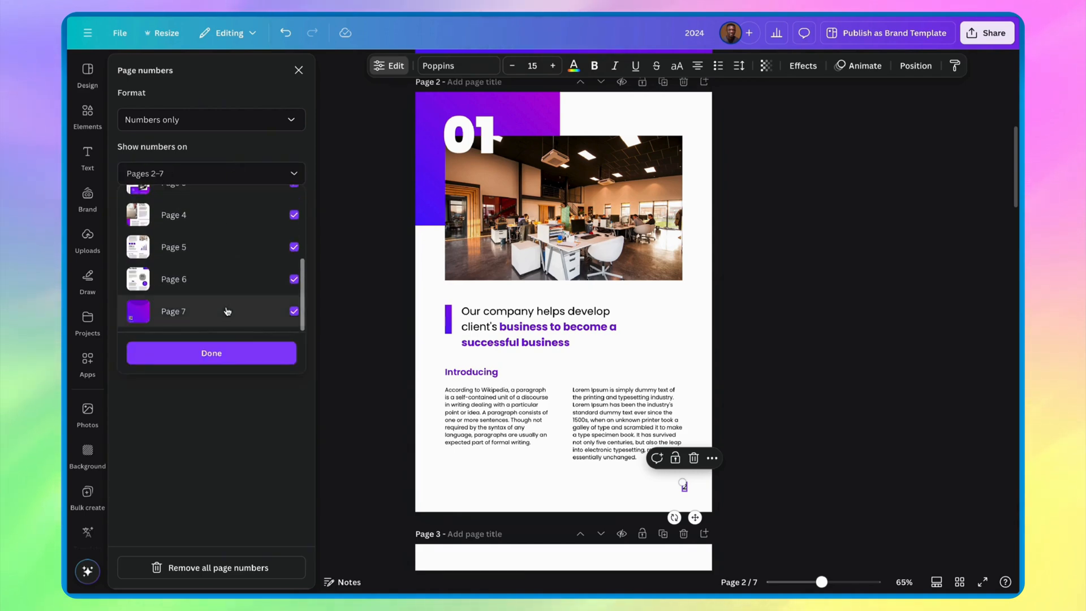
pyautogui.click(227, 311)
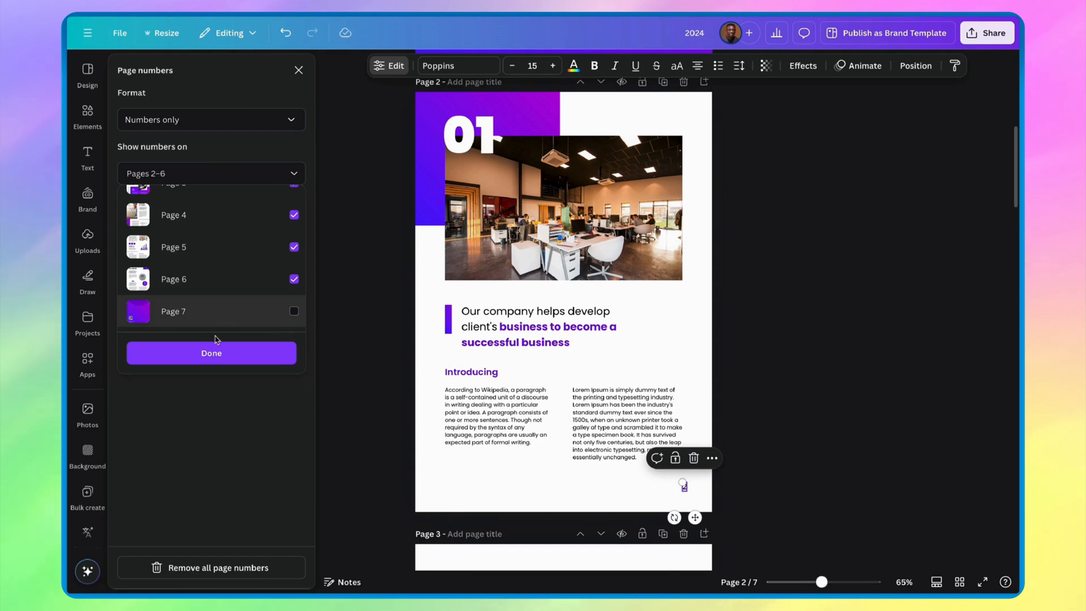
pyautogui.click(210, 355)
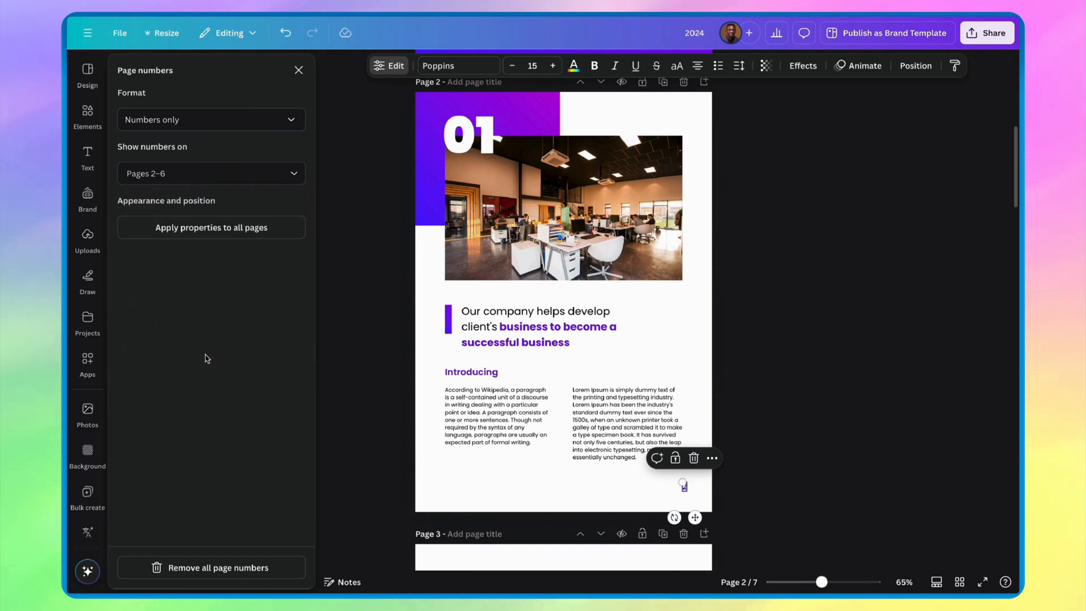
# - Apply the properties of page 2's number to all pages and check the numbers on pages 3 and 4
pyautogui.click(252, 235)
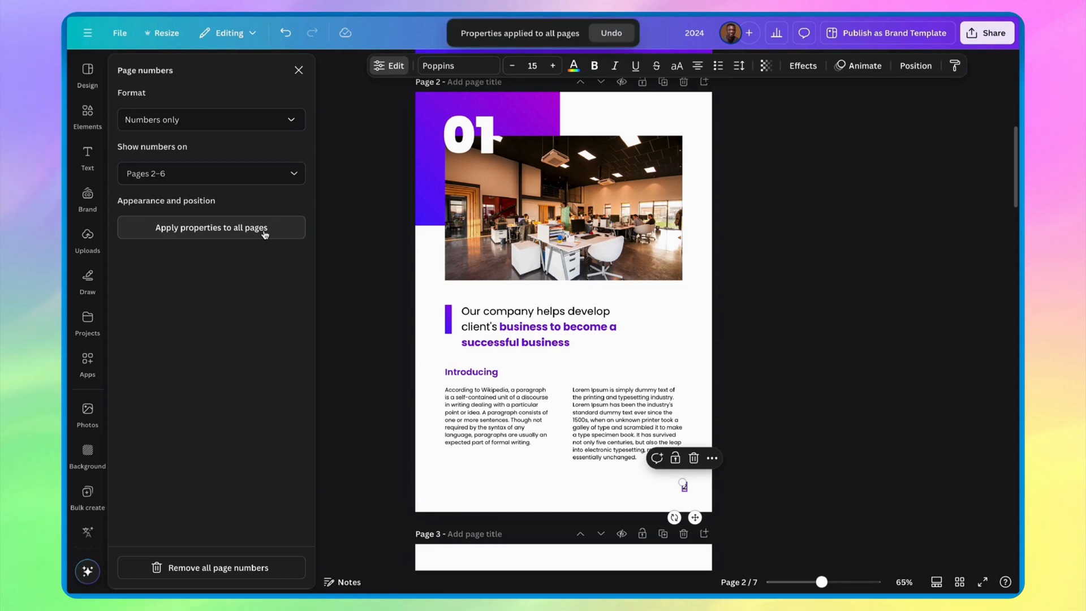
pyautogui.scroll(-5, 585, 359)
pyautogui.scroll(-3, 586, 359)
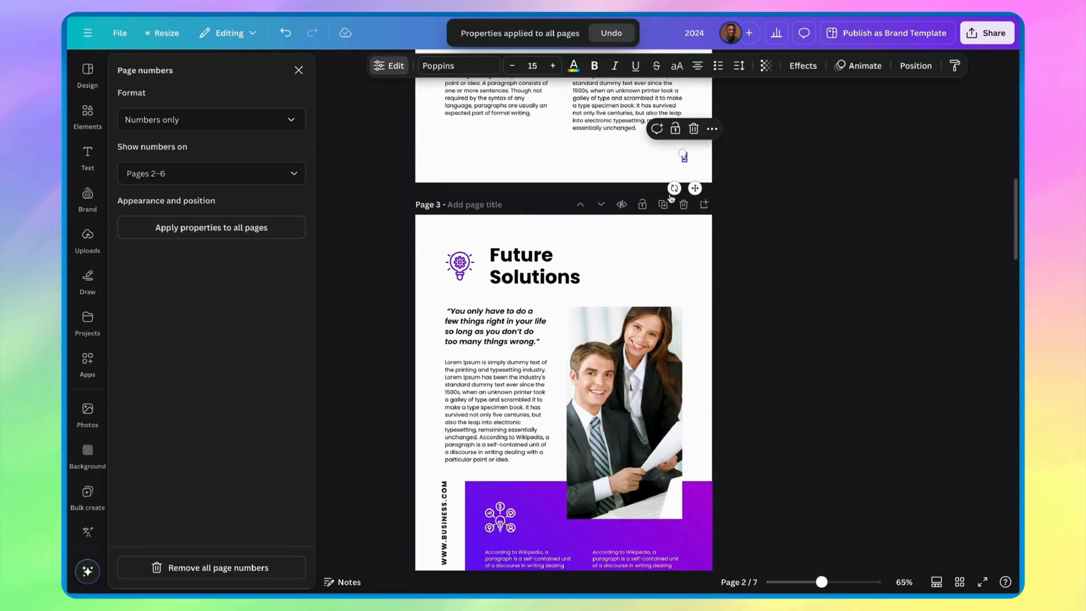
pyautogui.scroll(-5, 684, 157)
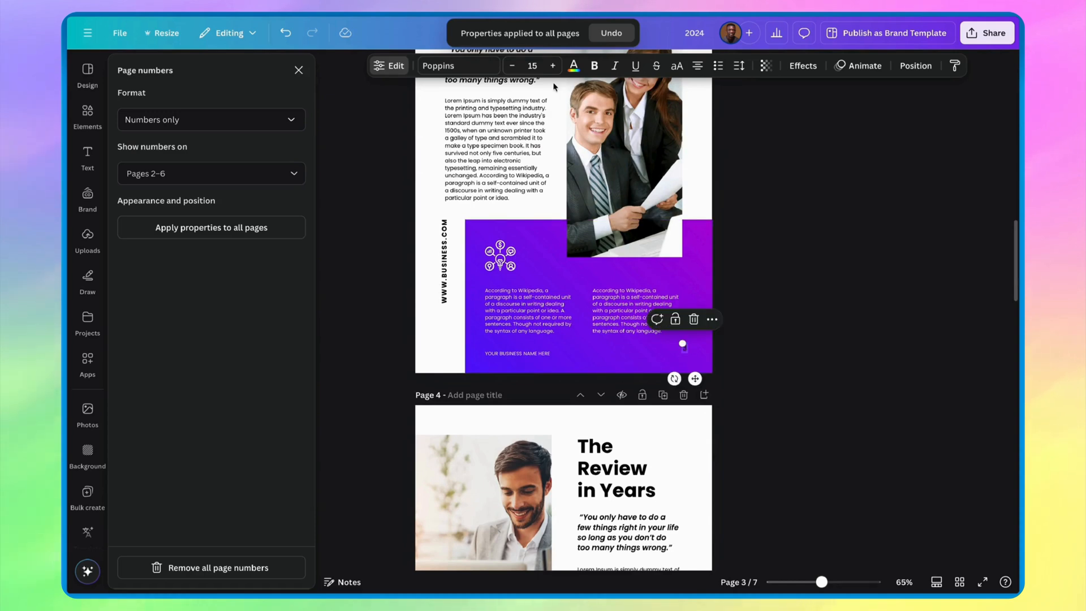
pyautogui.scroll(-7, 691, 351)
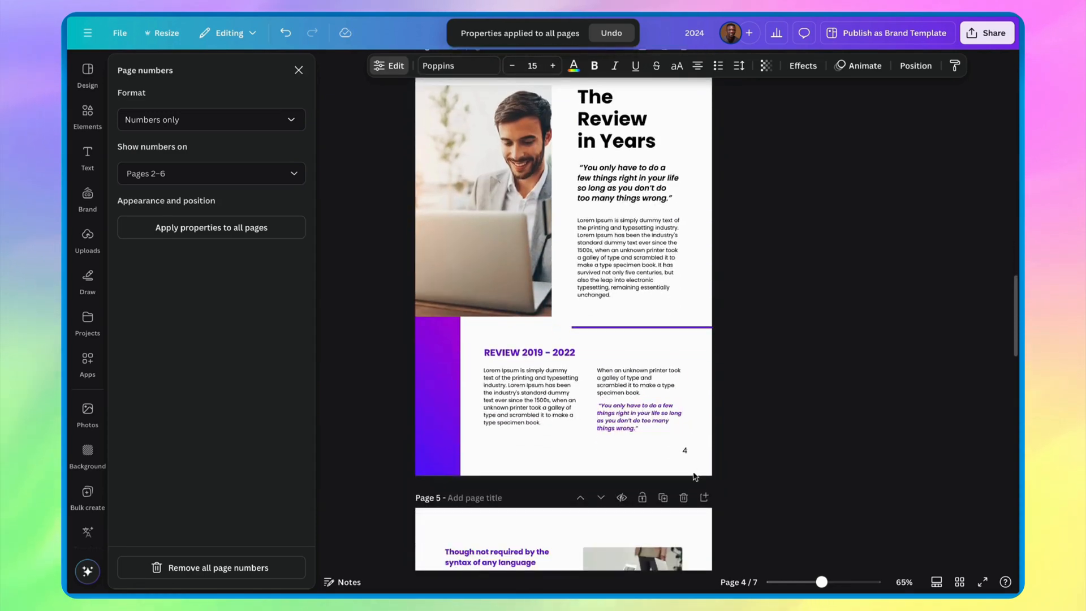
# - Enlarge page 4's page number to font size 48.8, apply its properties to all pages and check the other pages
pyautogui.click(684, 451)
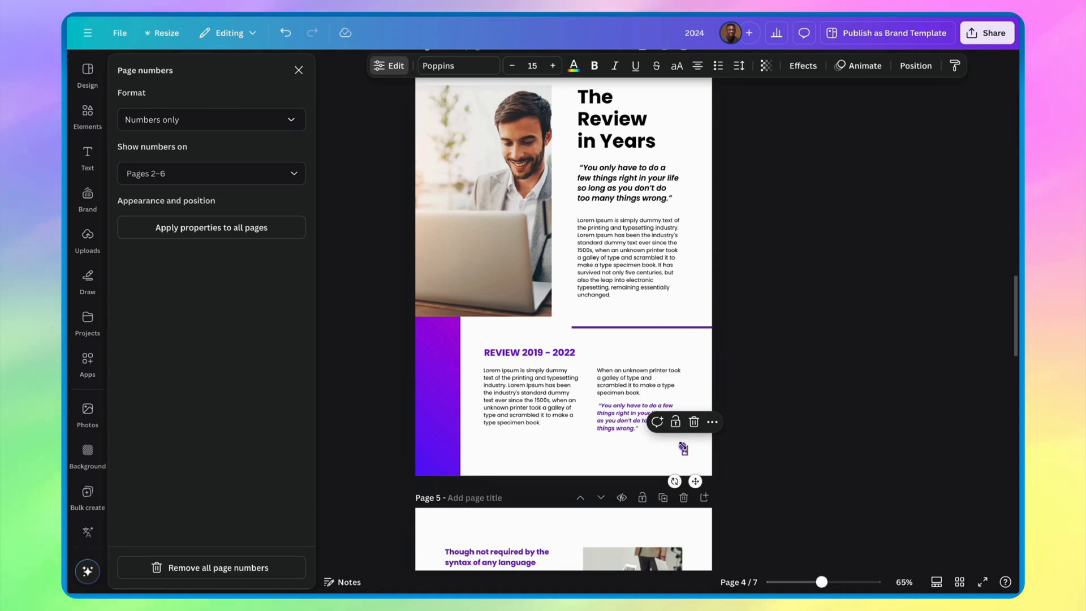
pyautogui.moveTo(676, 440)
pyautogui.mouseDown()
pyautogui.moveTo(664, 429)
pyautogui.moveTo(690, 447)
pyautogui.mouseUp()
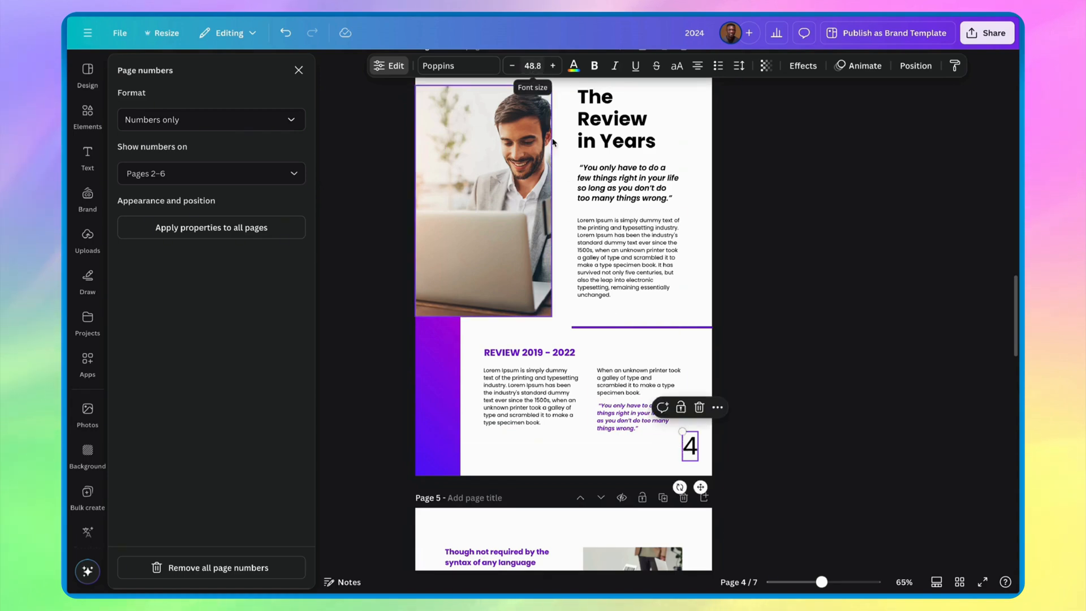
pyautogui.scroll(-7, 616, 311)
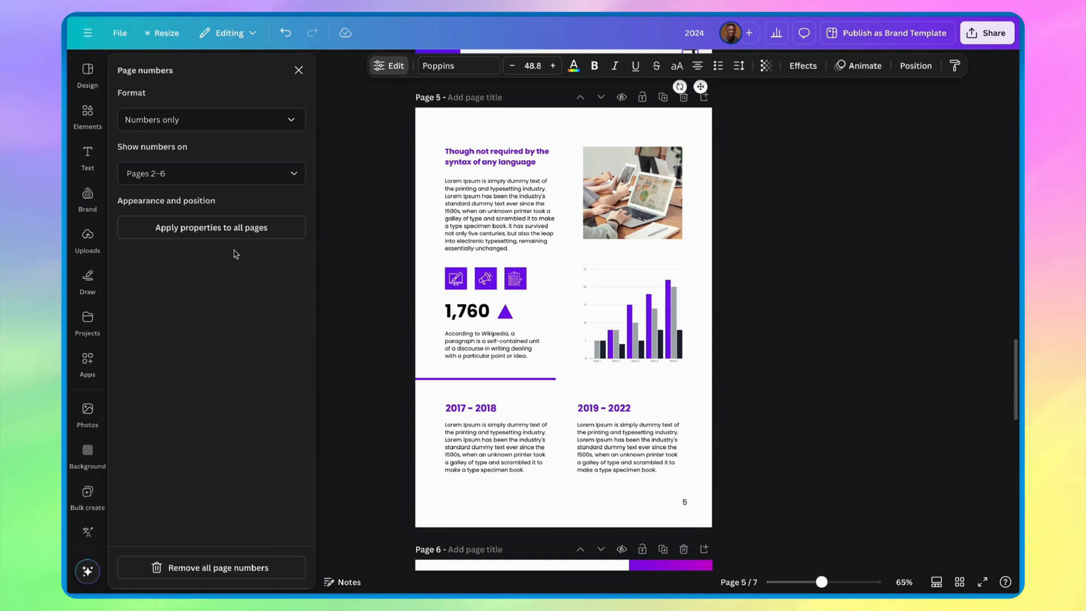
pyautogui.click(212, 228)
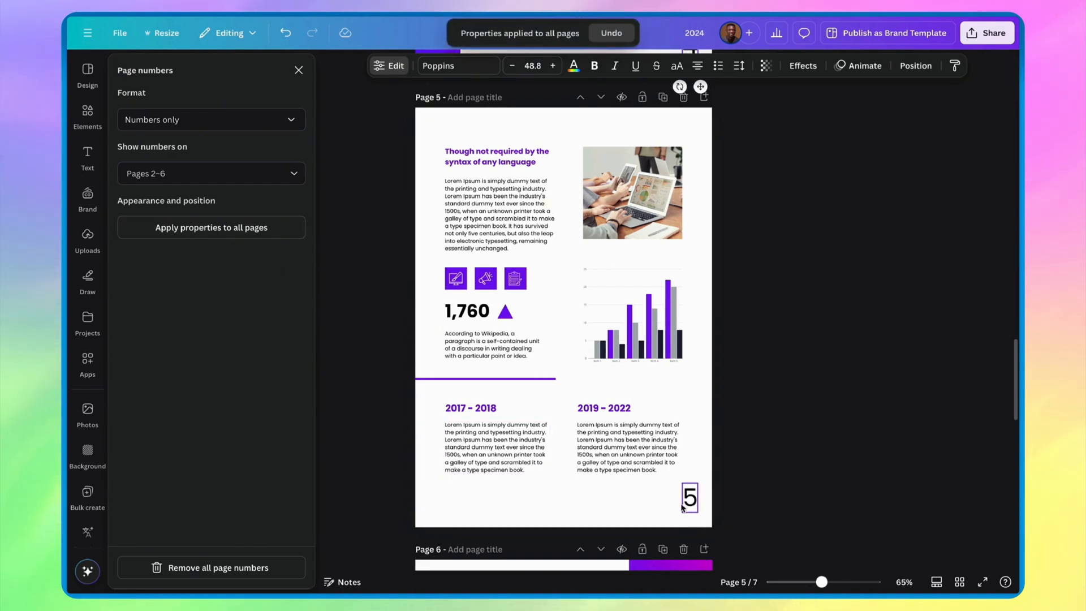
pyautogui.scroll(5, 690, 446)
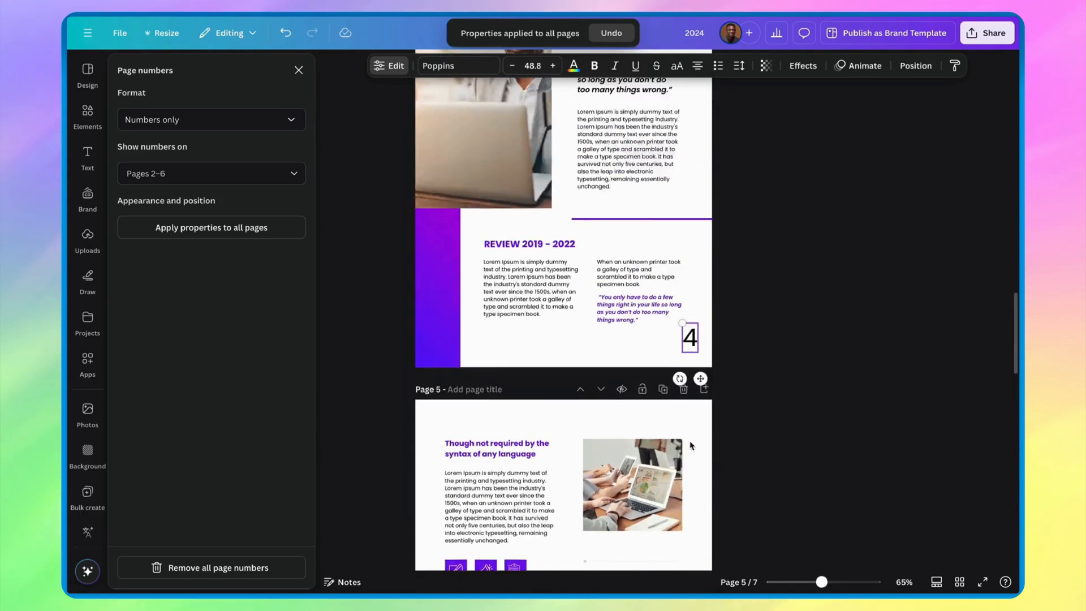
pyautogui.scroll(20, 690, 446)
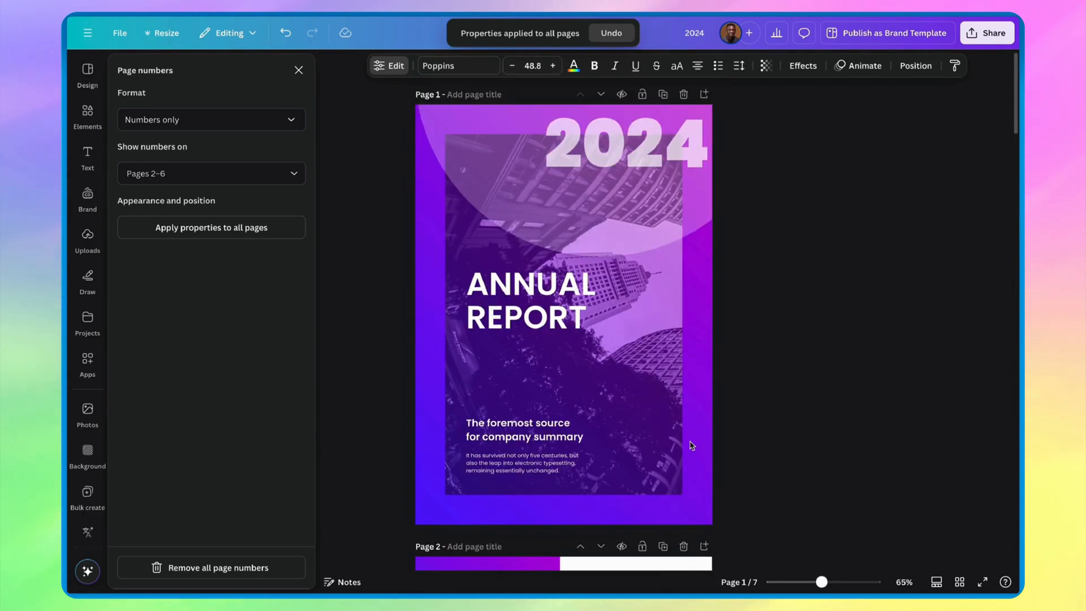
pyautogui.scroll(-20, 690, 446)
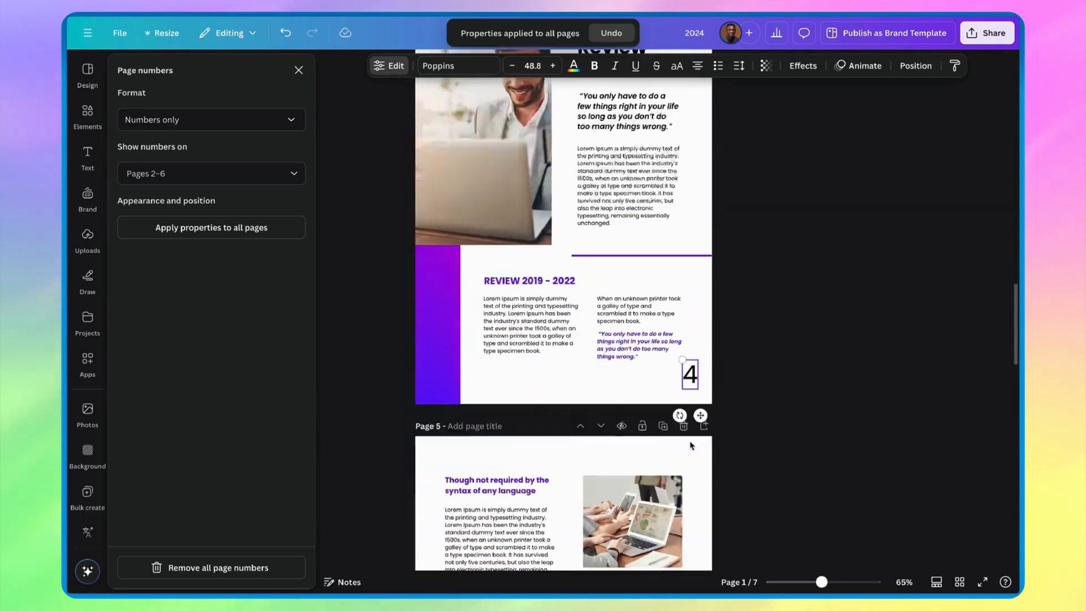
pyautogui.scroll(-3, 690, 446)
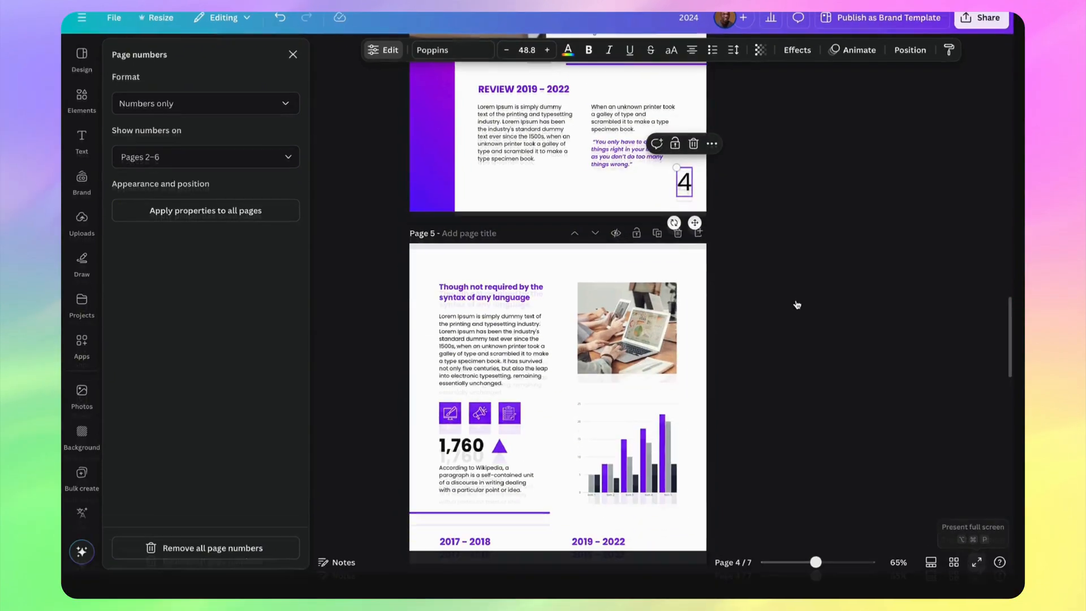
# - Preview the report in full-screen presentation, examine the page numbers from page 1 onward, and return to the editor
pyautogui.press('alt+super+p')
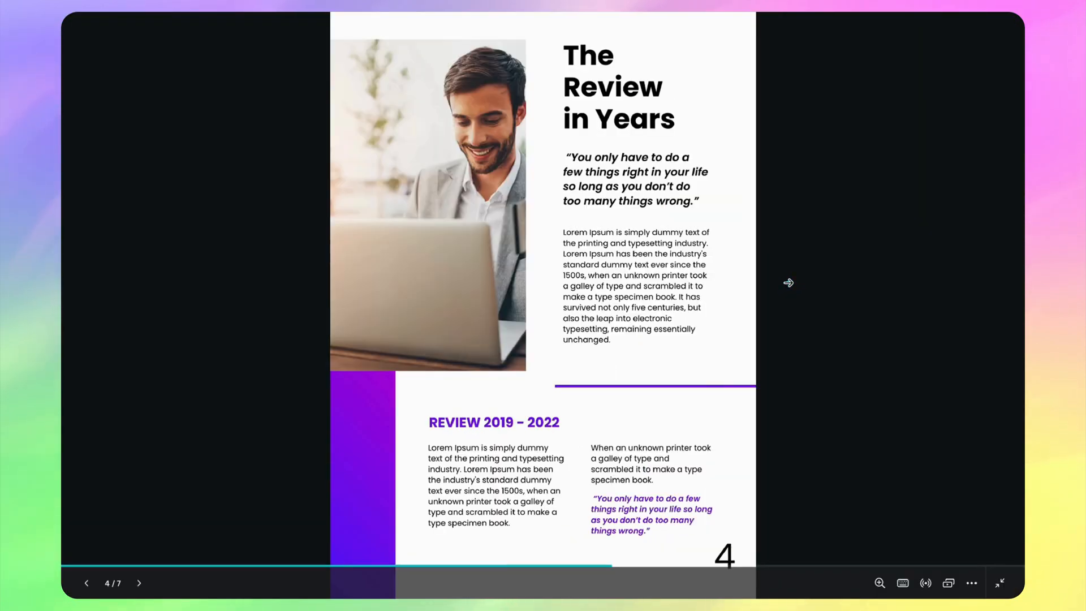
pyautogui.press('Left')
pyautogui.press('Left')
pyautogui.press('Left')
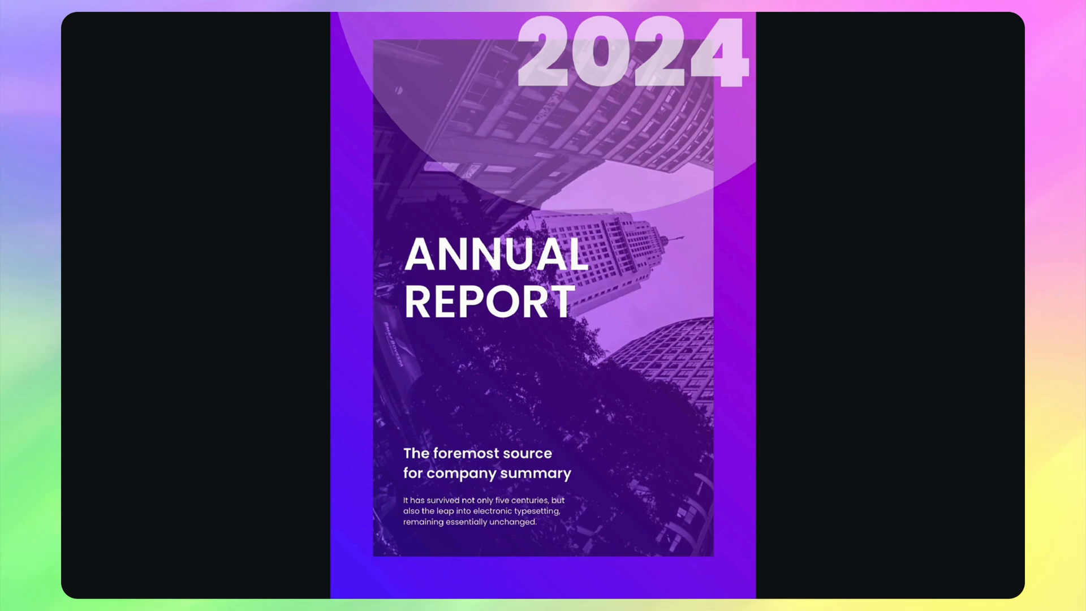
pyautogui.press('Right')
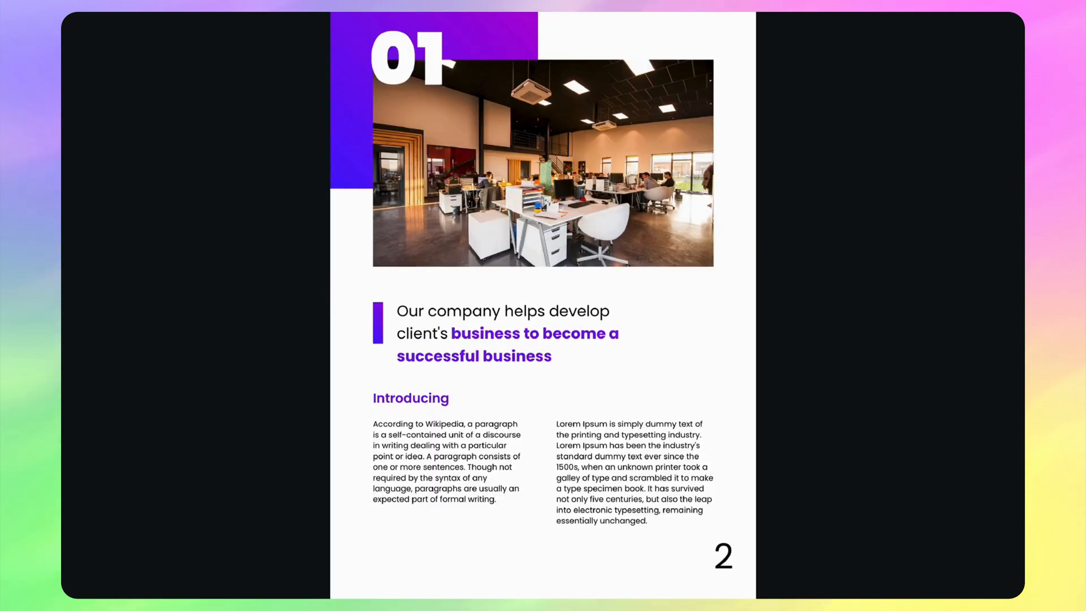
pyautogui.press('Right')
pyautogui.press('Right')
pyautogui.press('Right')
pyautogui.press('Right')
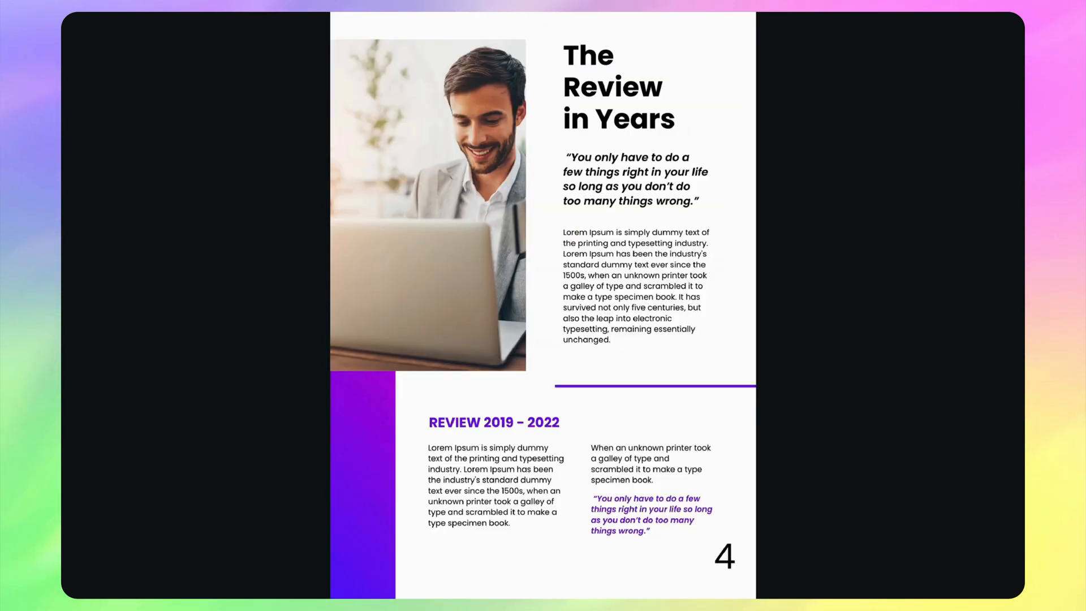
pyautogui.press('Escape')
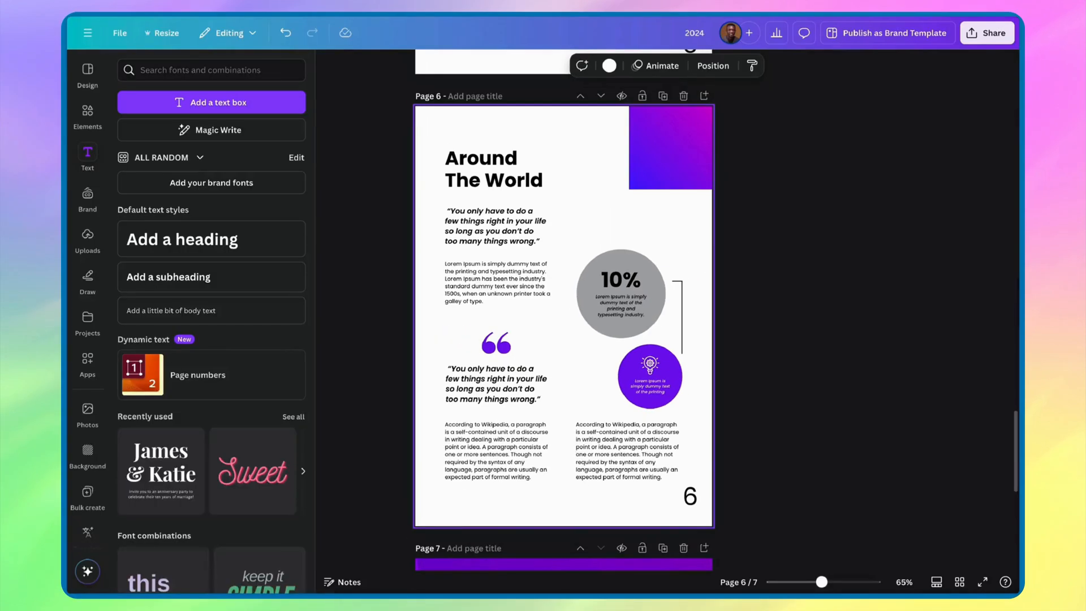
# - Change the page number format to Page X of Y and keep the numbers shown on pages 2–6
pyautogui.click(690, 496)
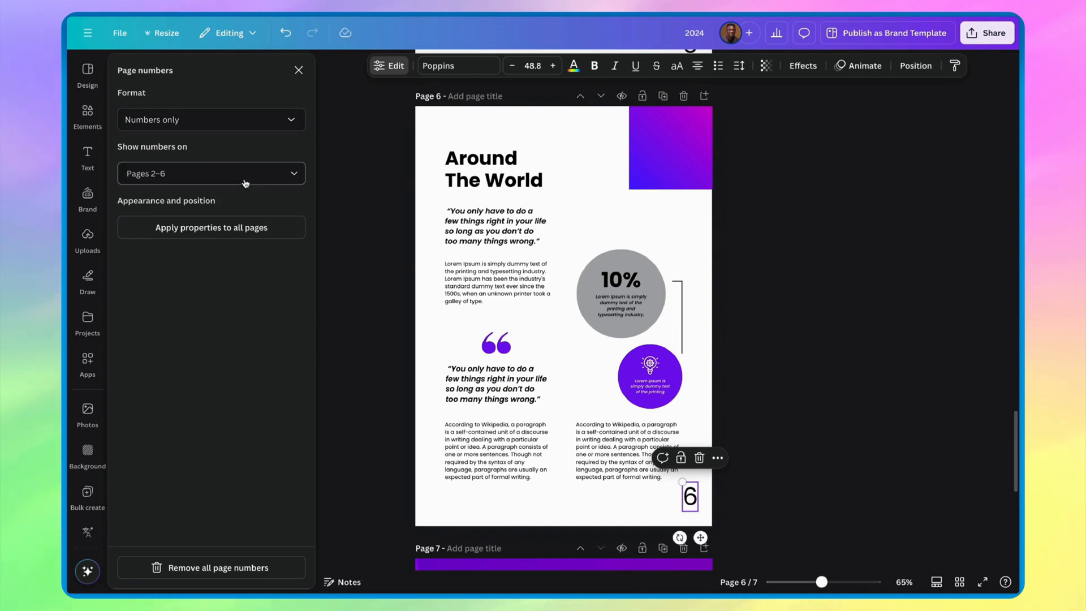
pyautogui.click(236, 121)
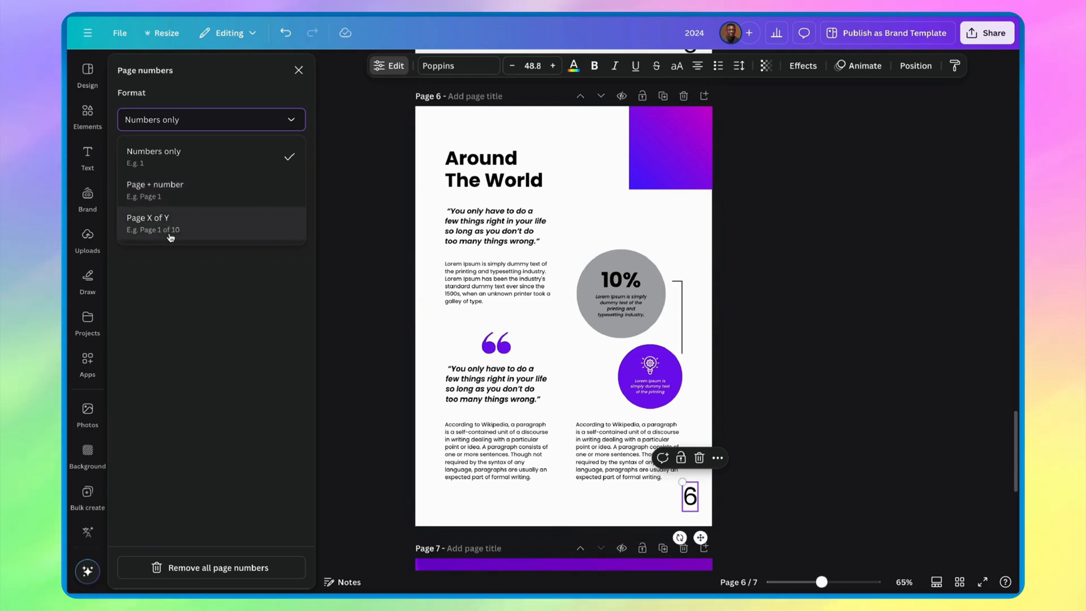
pyautogui.click(190, 235)
pyautogui.click(190, 234)
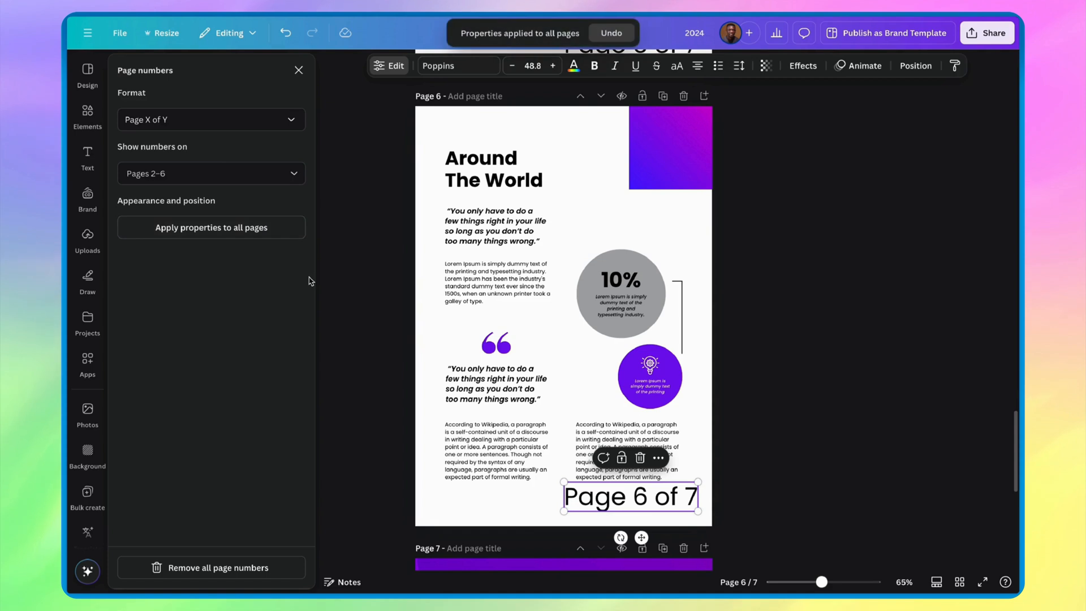
pyautogui.click(263, 171)
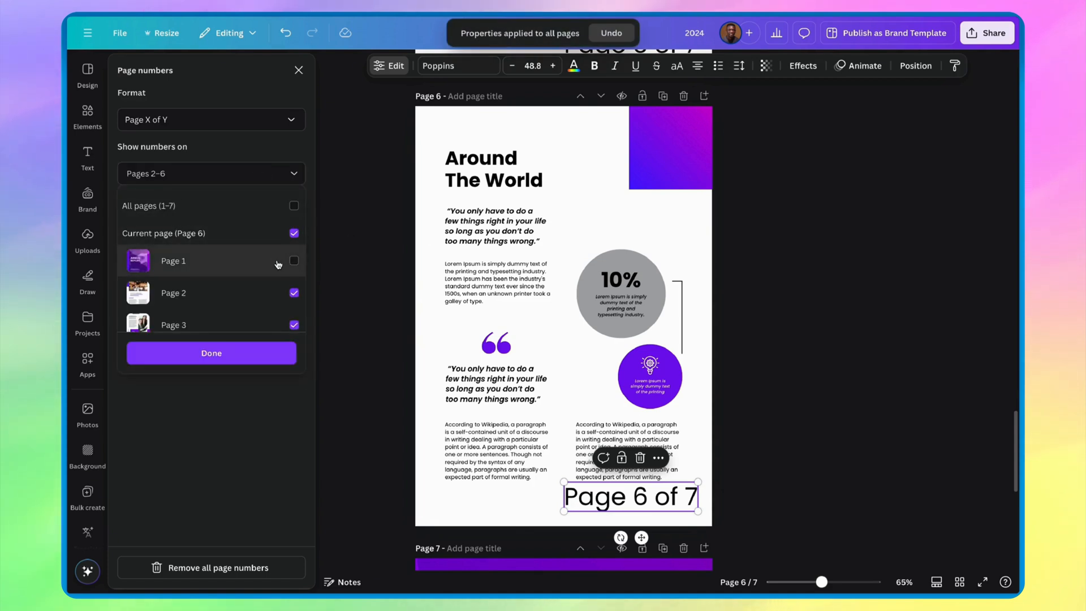
pyautogui.scroll(-3, 255, 283)
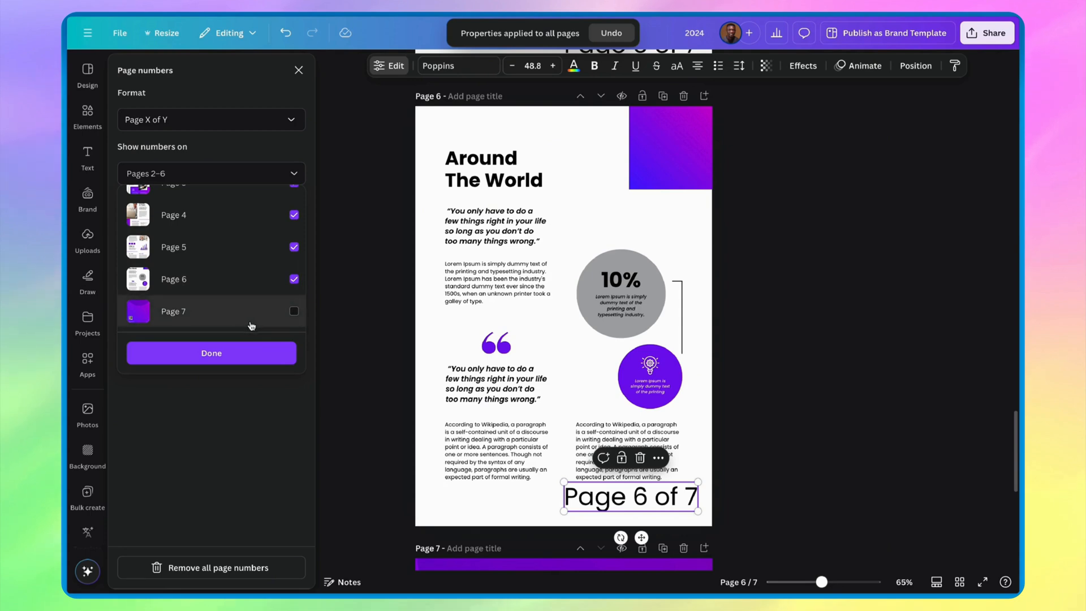
pyautogui.click(241, 352)
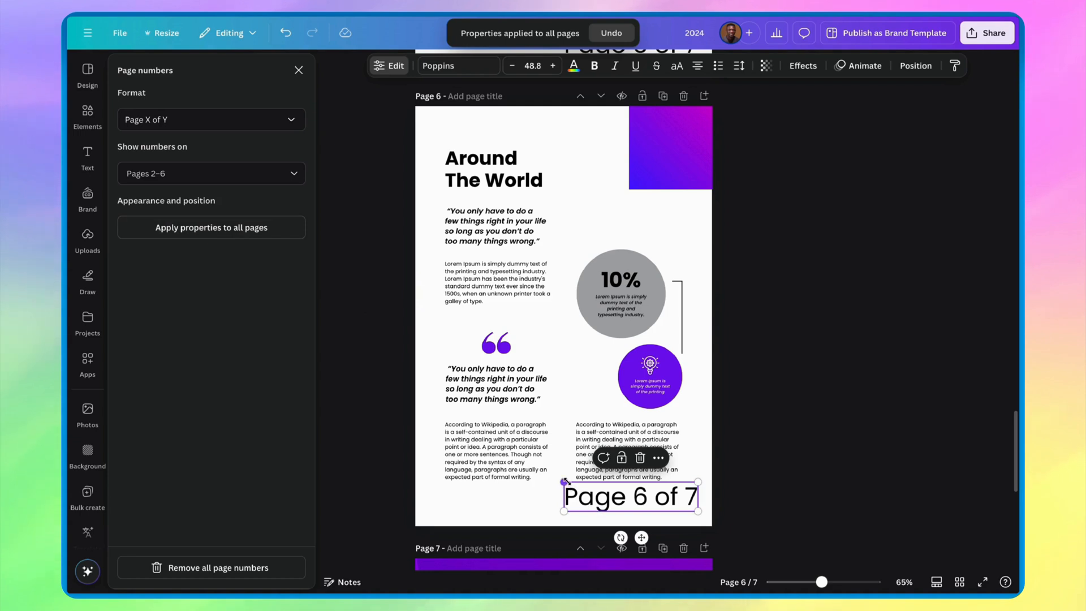
# - Shrink page 6's page number to font size 11.8 and recolor it with the lighter bluish gray from the document colors
pyautogui.moveTo(564, 482); pyautogui.dragTo(666, 506)
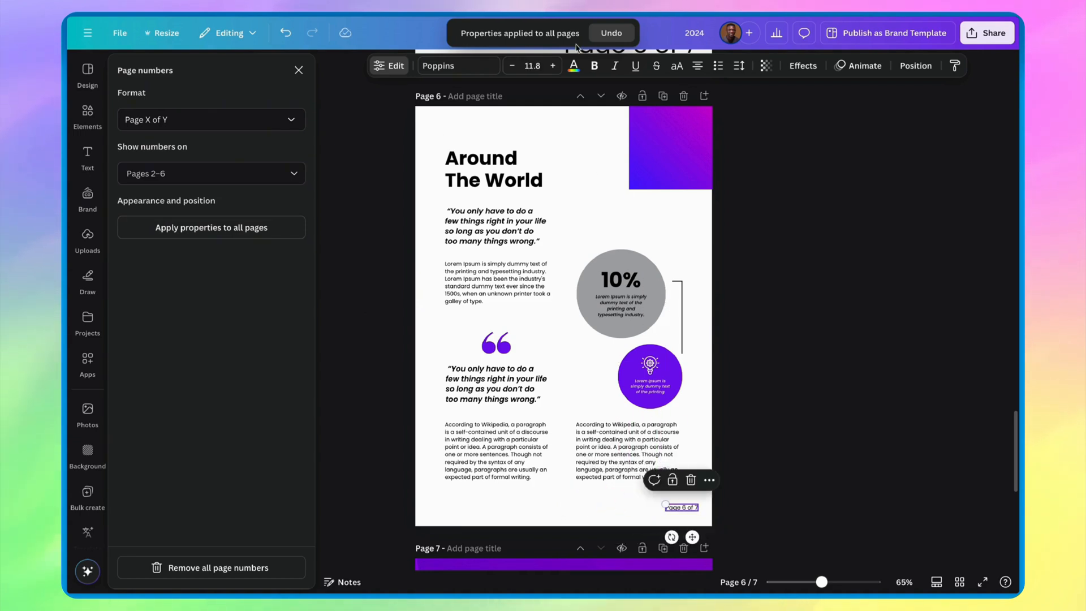
pyautogui.click(574, 65)
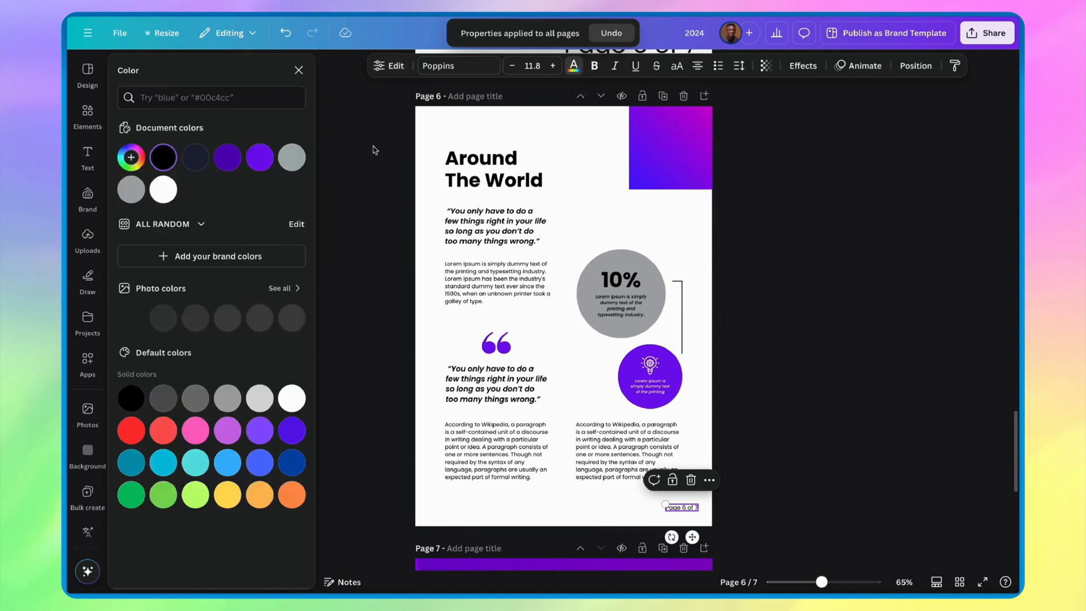
pyautogui.click(297, 161)
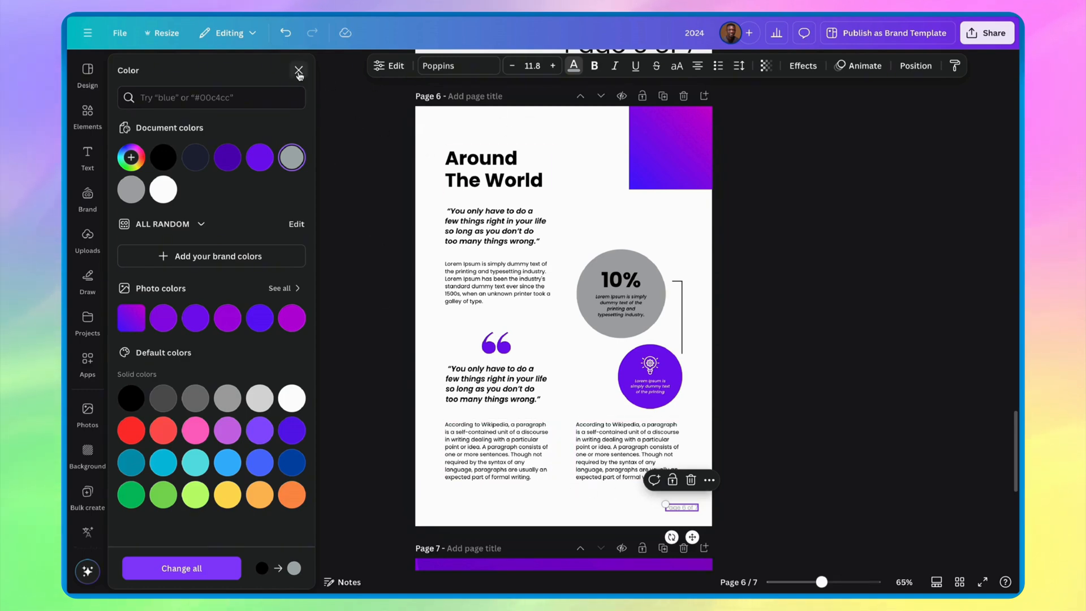
pyautogui.click(298, 70)
# - Exclude pages 1 and 7 from the page numbering and apply the properties of page 6's number to all pages
pyautogui.click(245, 386)
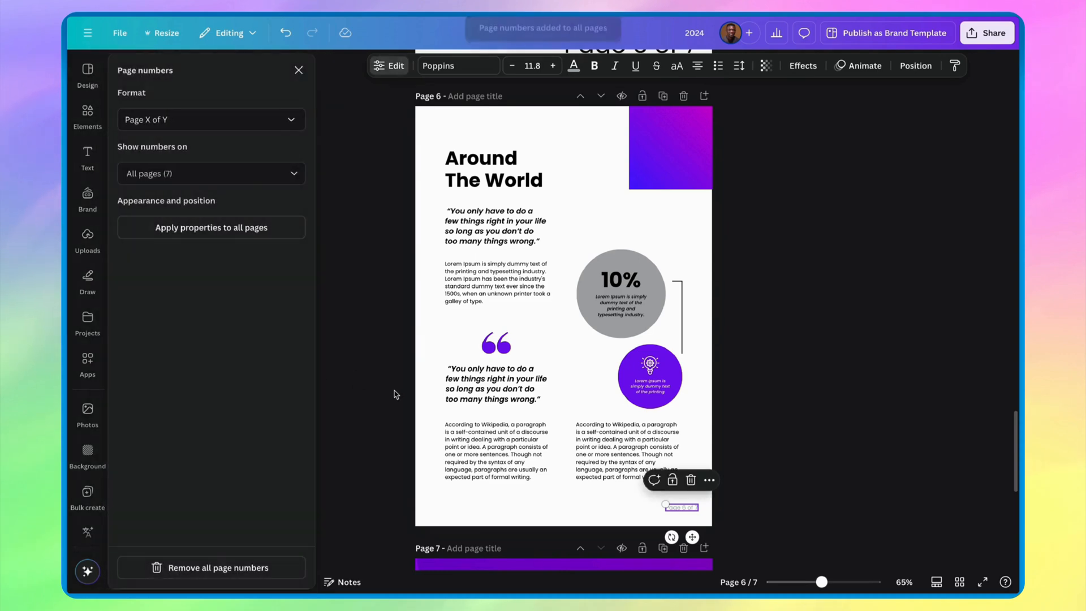
pyautogui.click(255, 179)
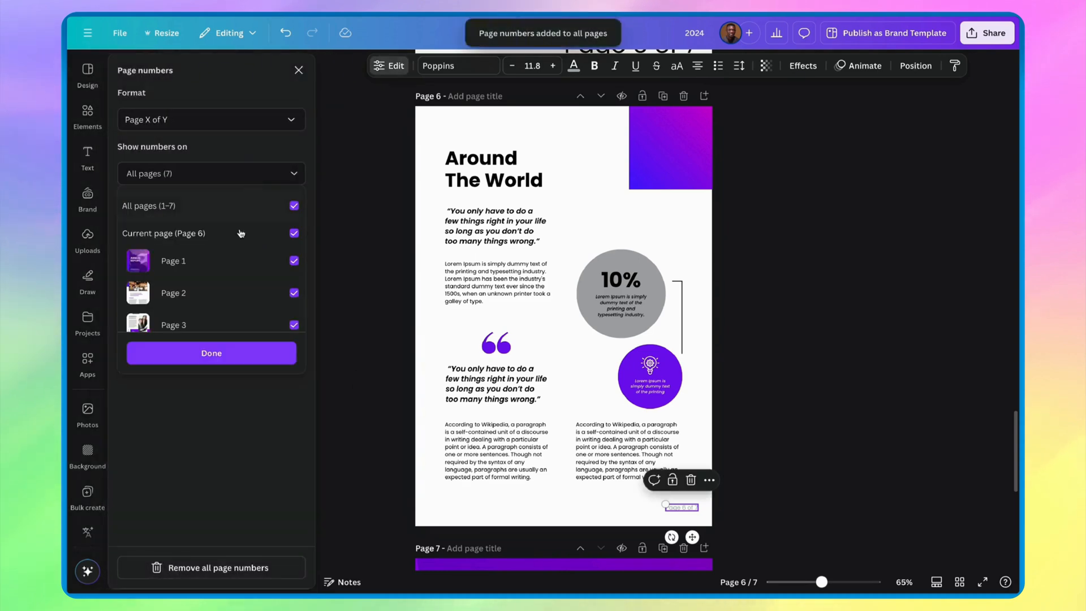
pyautogui.click(231, 273)
pyautogui.scroll(-4, 231, 275)
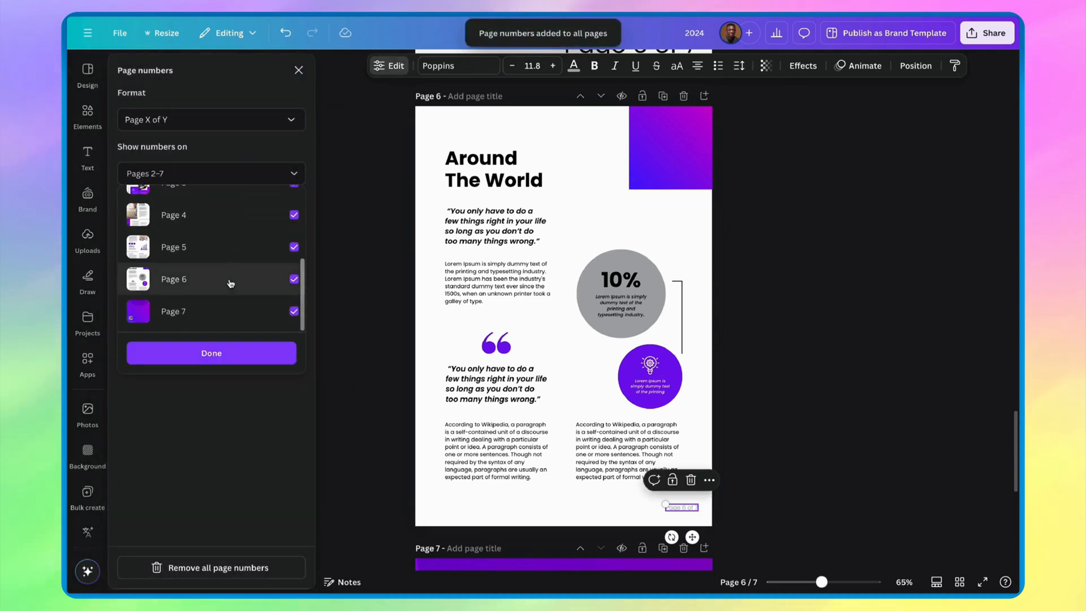
pyautogui.click(220, 312)
pyautogui.click(224, 364)
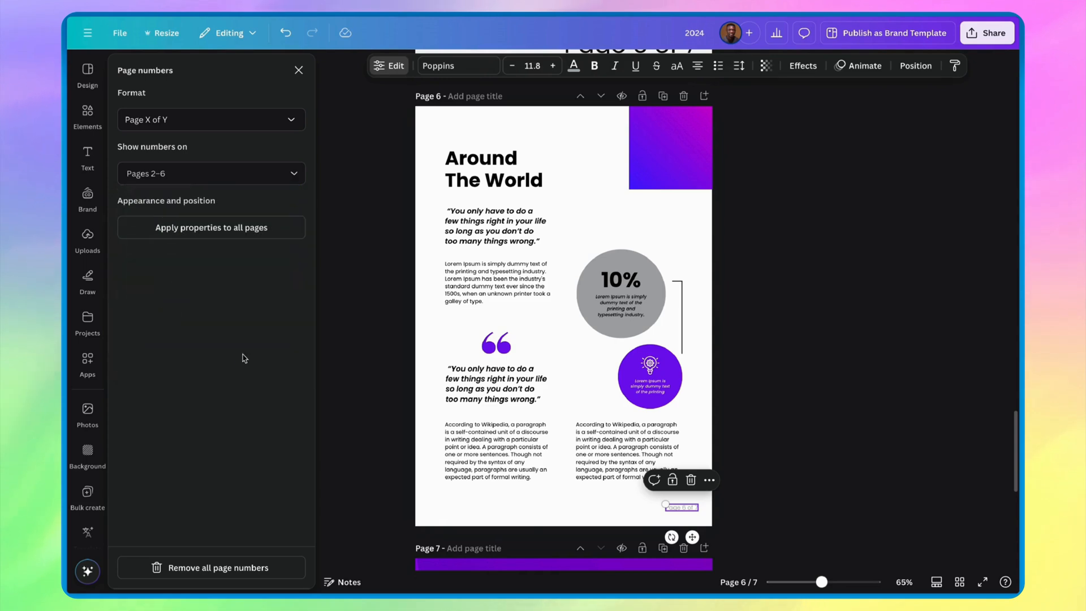
pyautogui.click(231, 228)
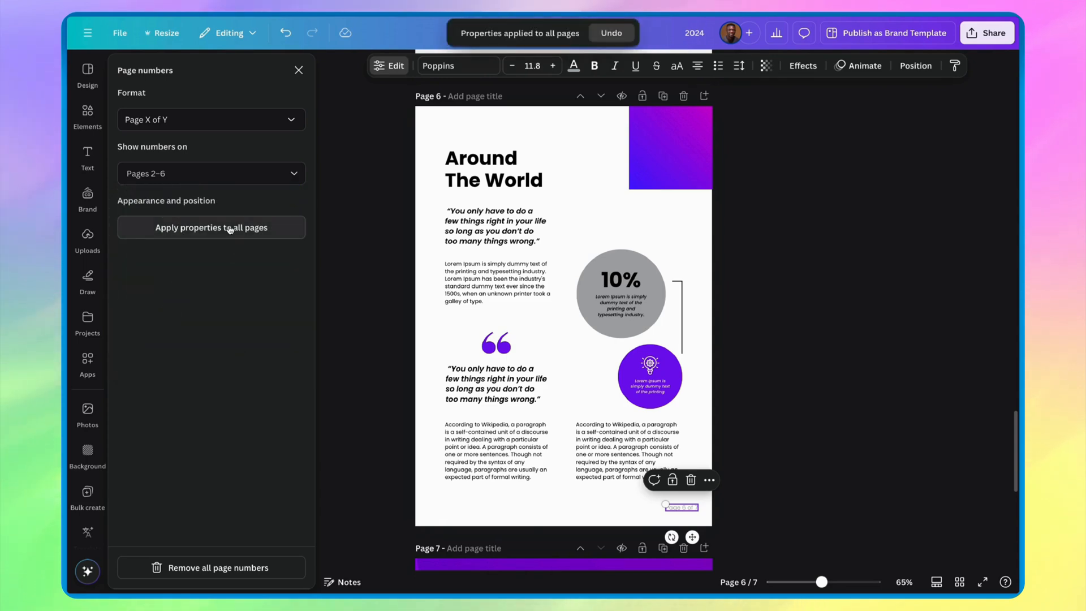
# - Preview the report in full-screen presentation and examine the page numbers from page 7 back to the cover
pyautogui.click(983, 582)
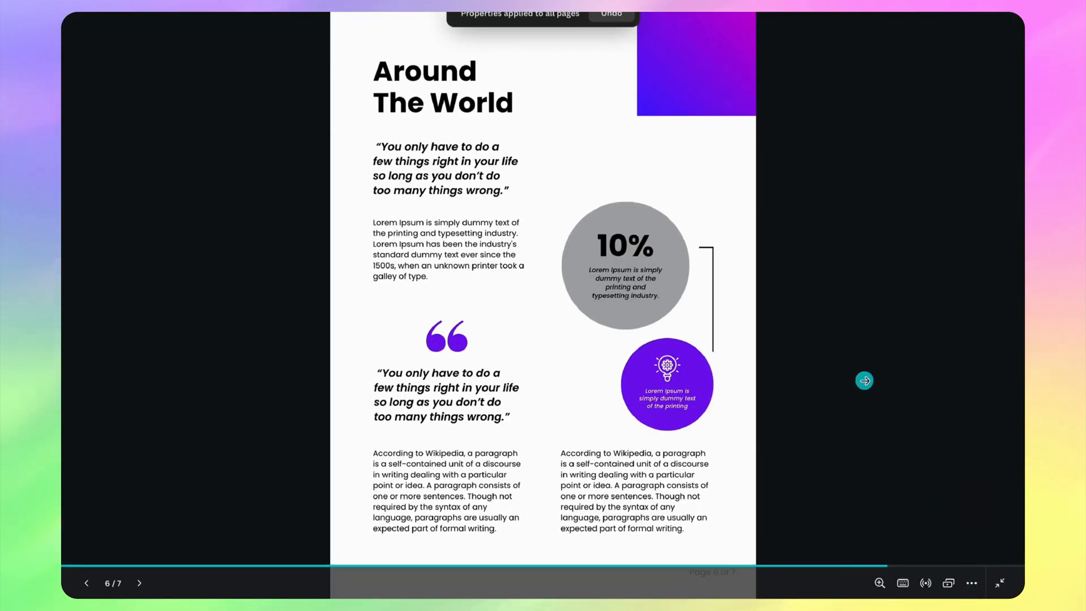
pyautogui.click(865, 381)
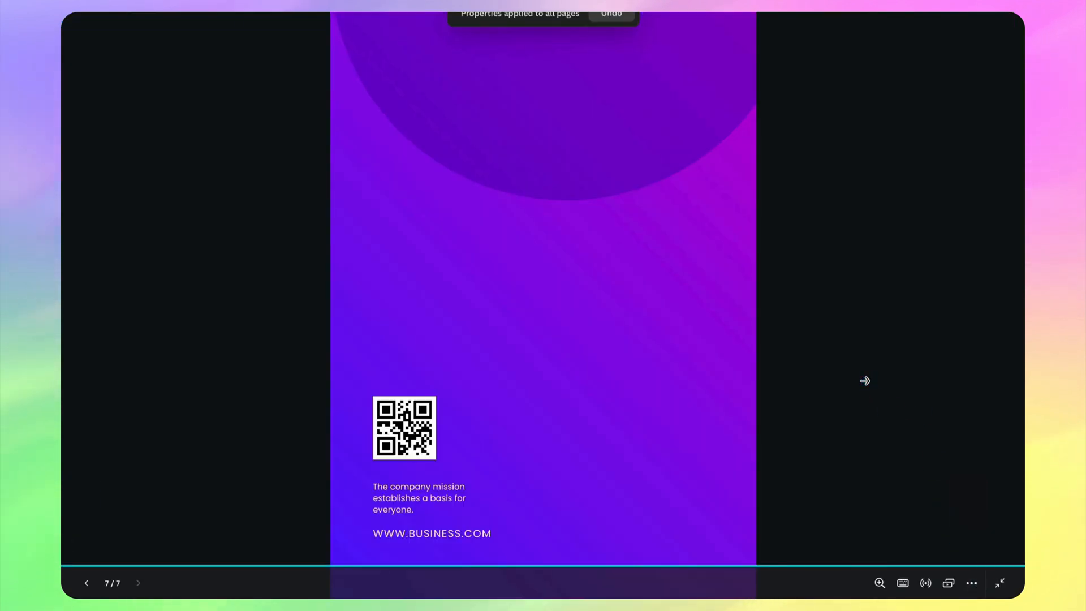
pyautogui.press('Left')
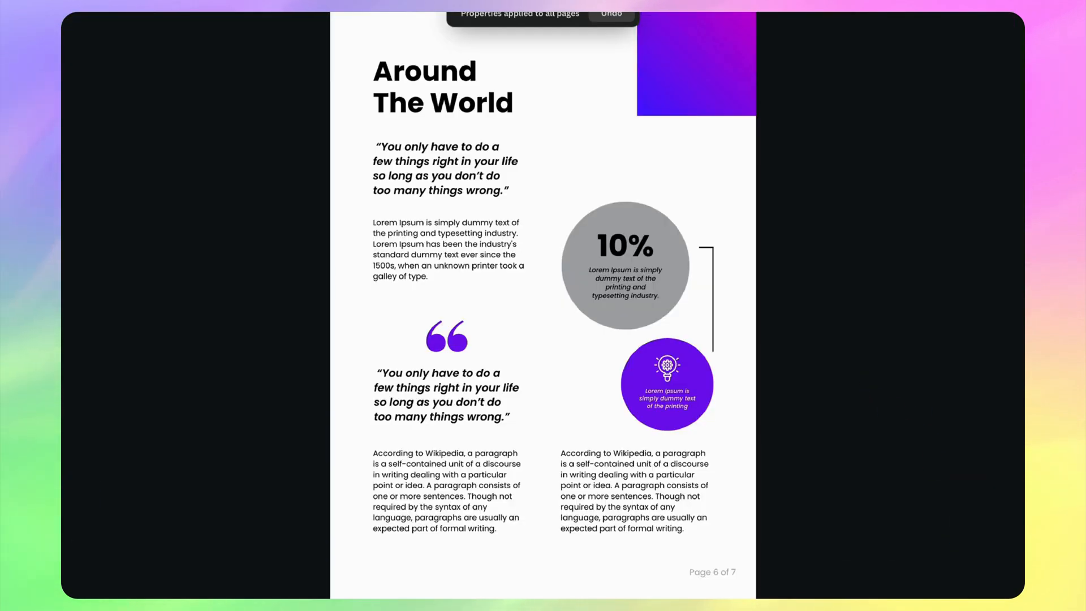
pyautogui.press('Left')
pyautogui.press('Left')
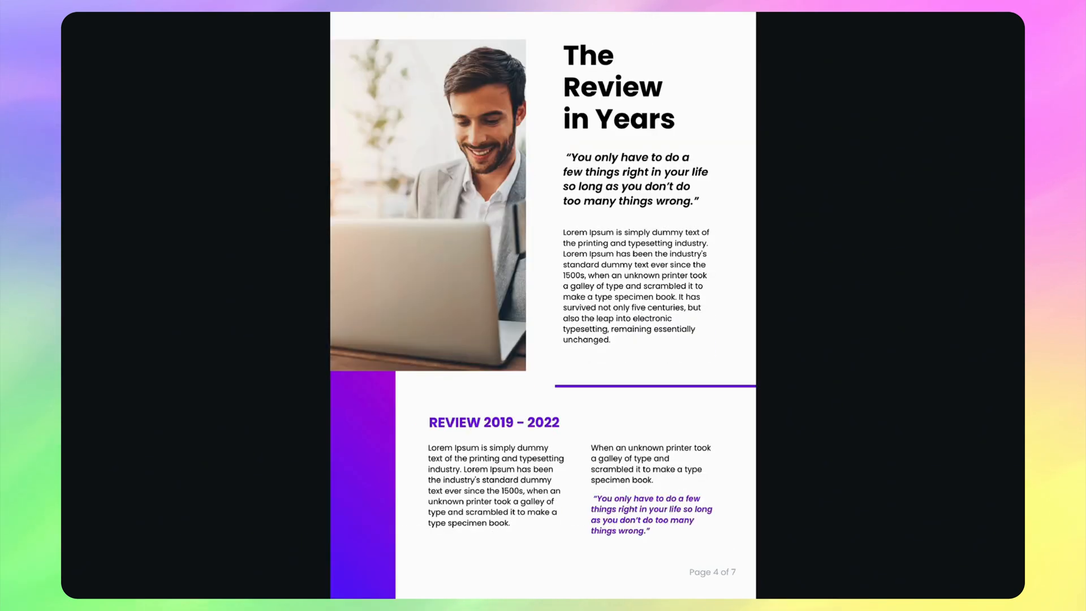
pyautogui.press('Left')
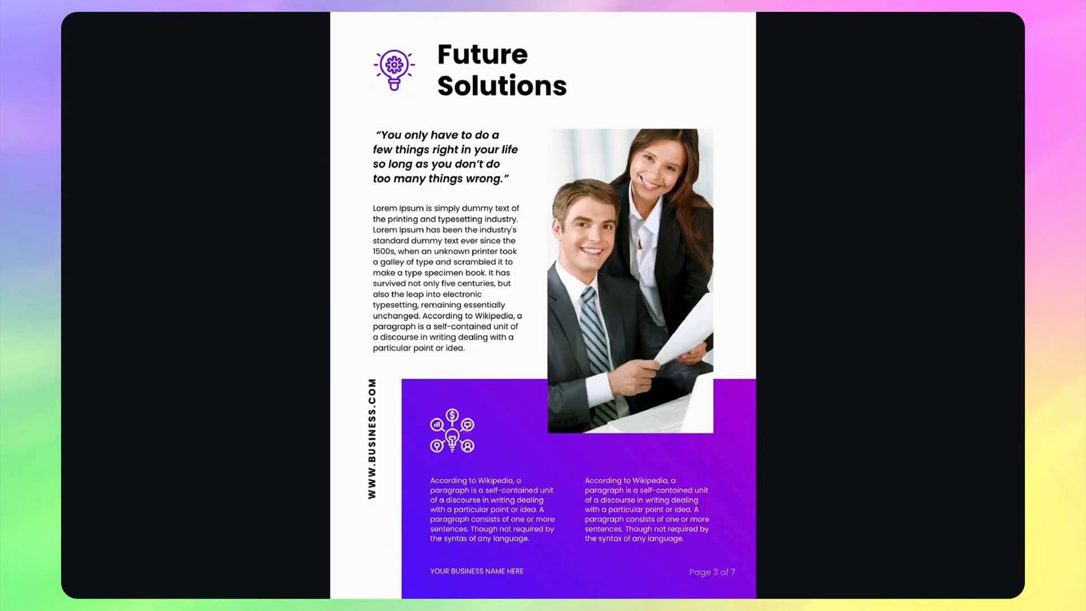
pyautogui.press('Left')
pyautogui.press('Left')
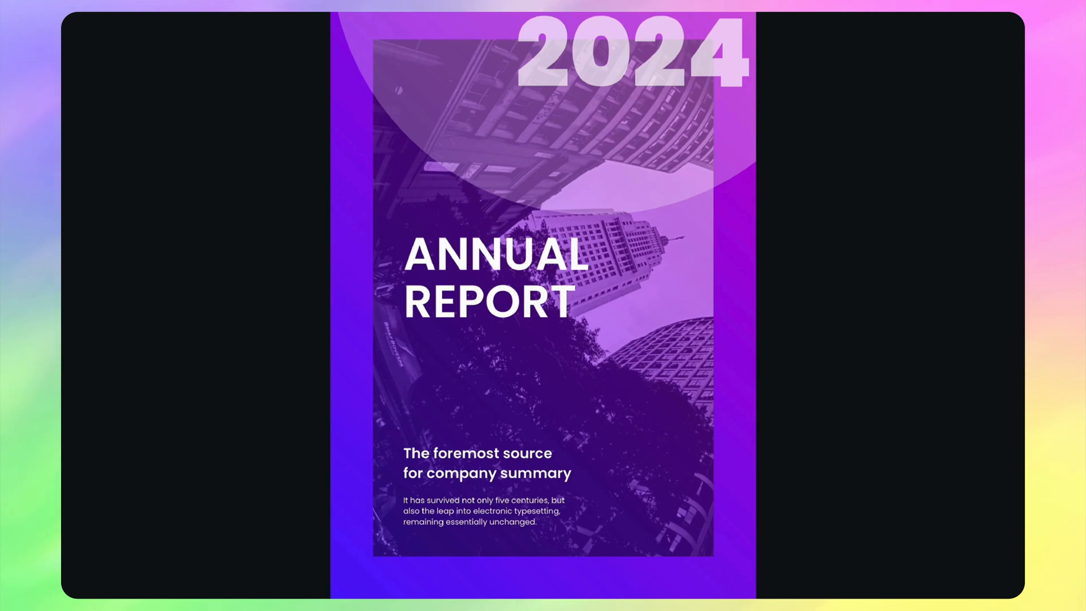